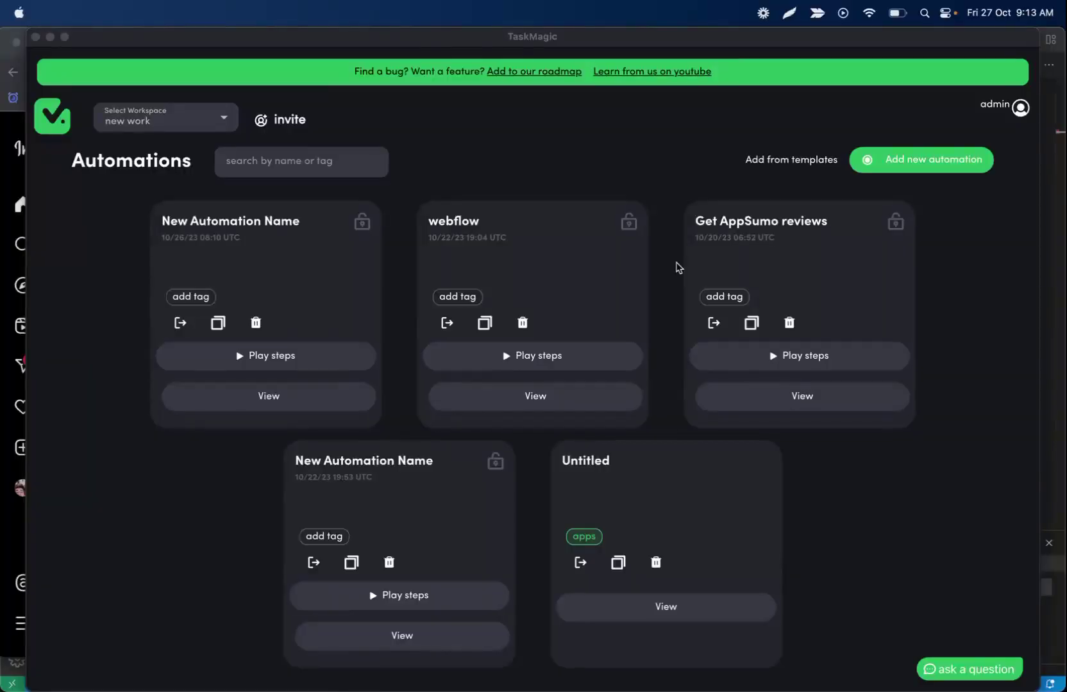
- Bring the TaskMagic Automations dashboard with its five automations to the front
left_click(750, 40)
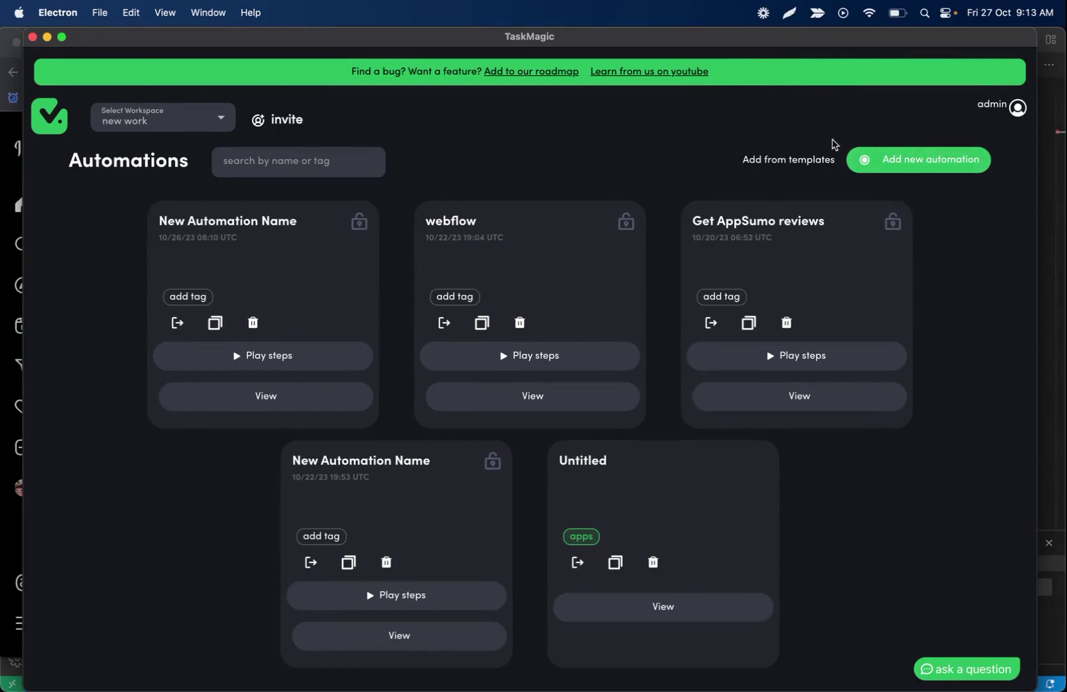
- Open the usernames spreadsheet and select the 19 Instagram handles in A2:A20
left_click(21, 493)
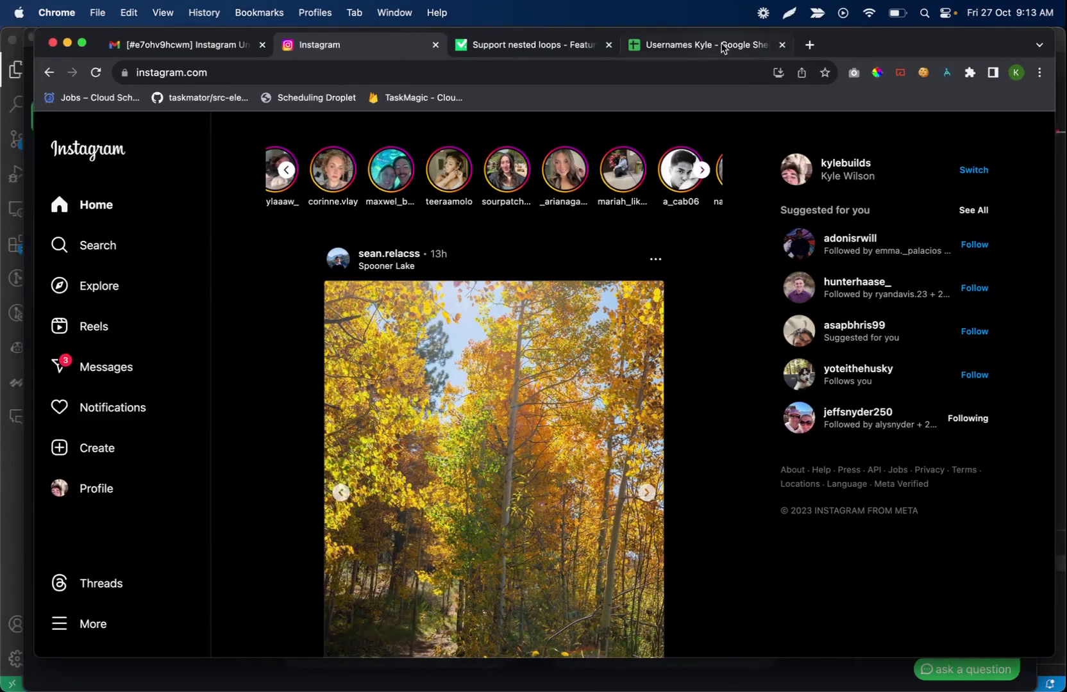
left_click(704, 46)
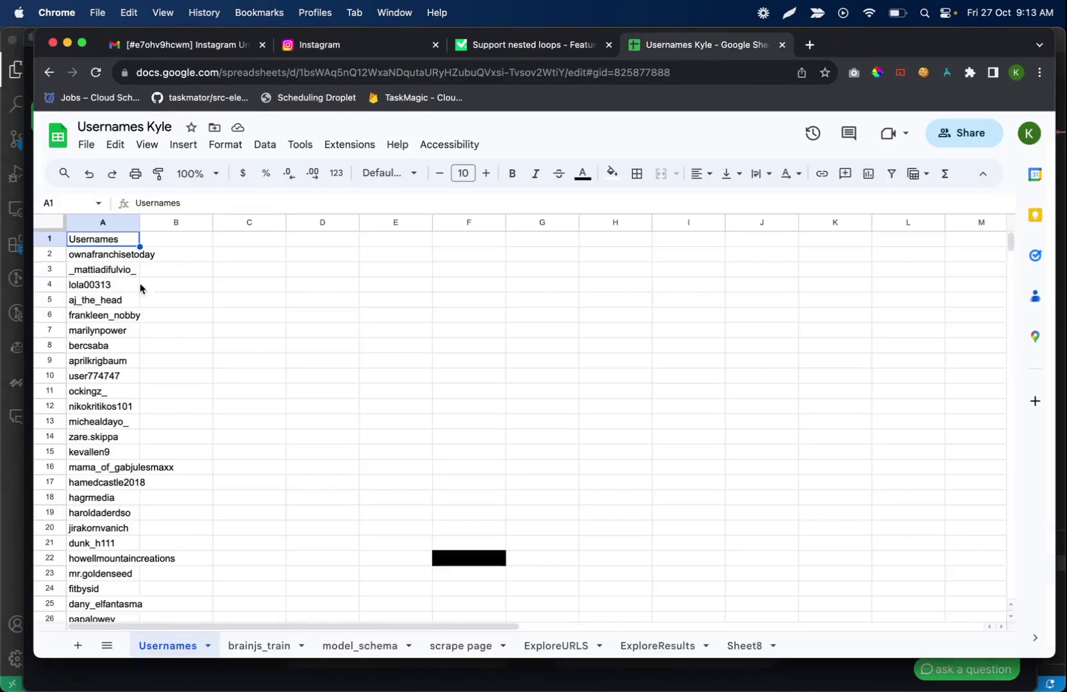
left_click_drag(125, 257, 109, 517)
left_click(364, 50)
left_click(672, 43)
left_click_drag(120, 254, 113, 344)
scroll(163, 371, "up", 5)
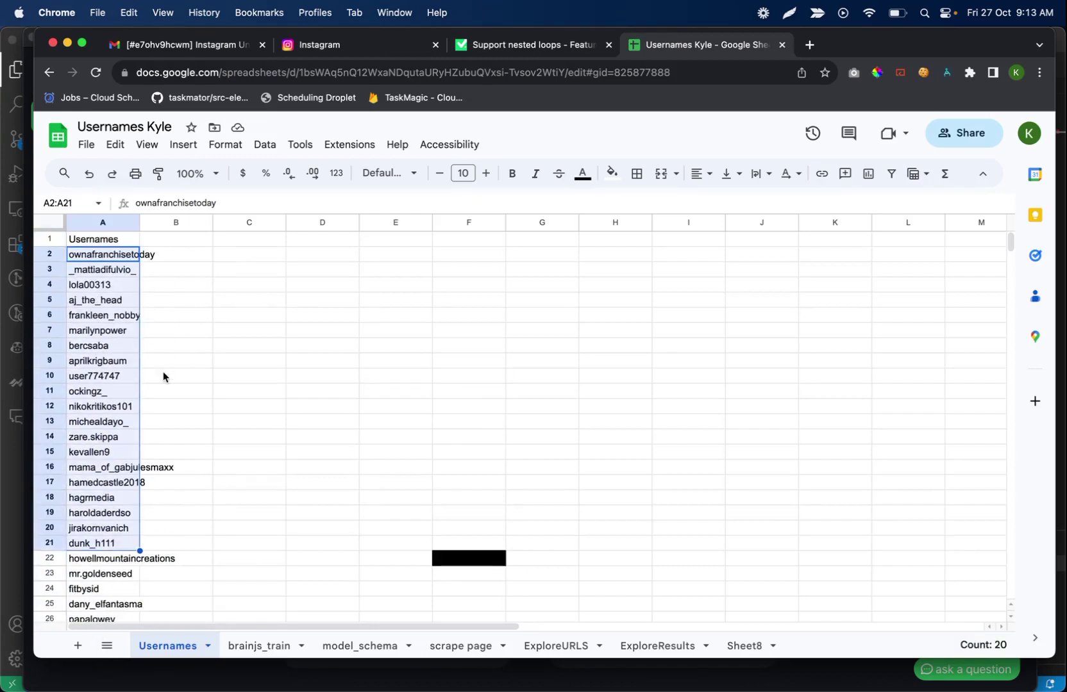
left_click_drag(114, 255, 119, 498)
left_click_drag(114, 256, 104, 530)
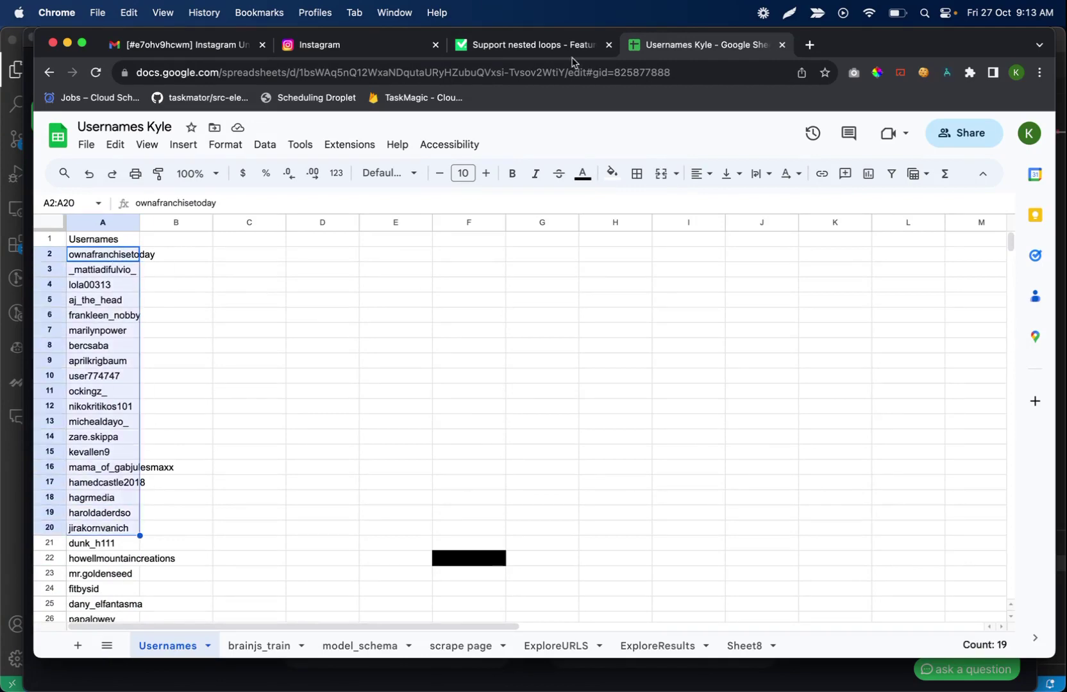
- Open a followed account's profile from the Instagram feed and check its Following options without unfollowing
left_click(384, 45)
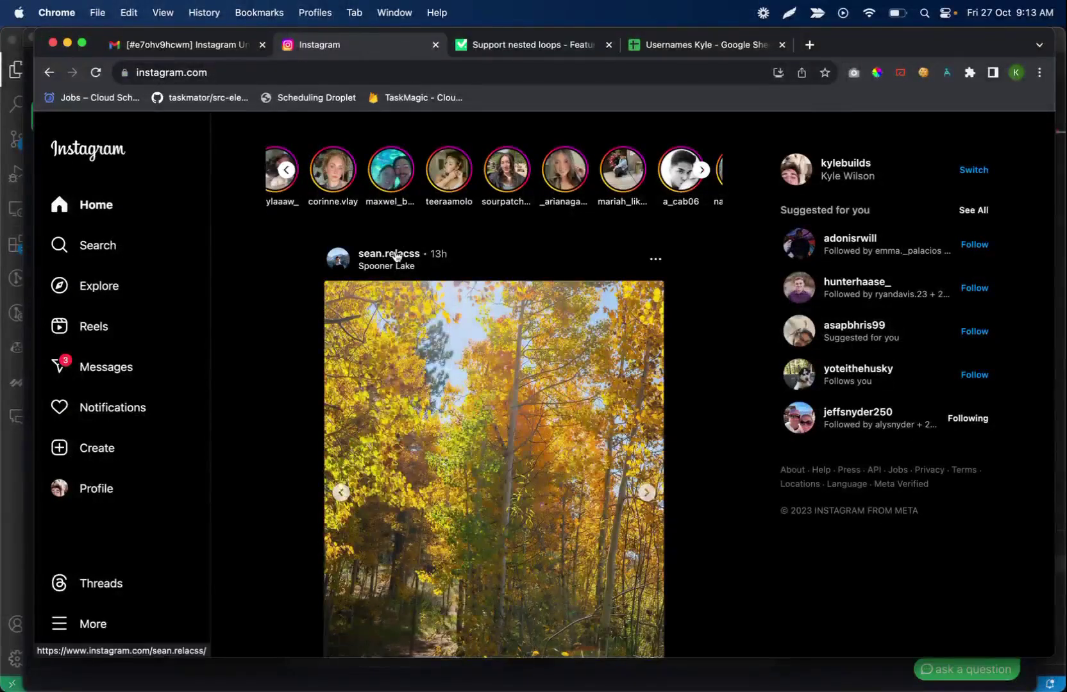
left_click(395, 256)
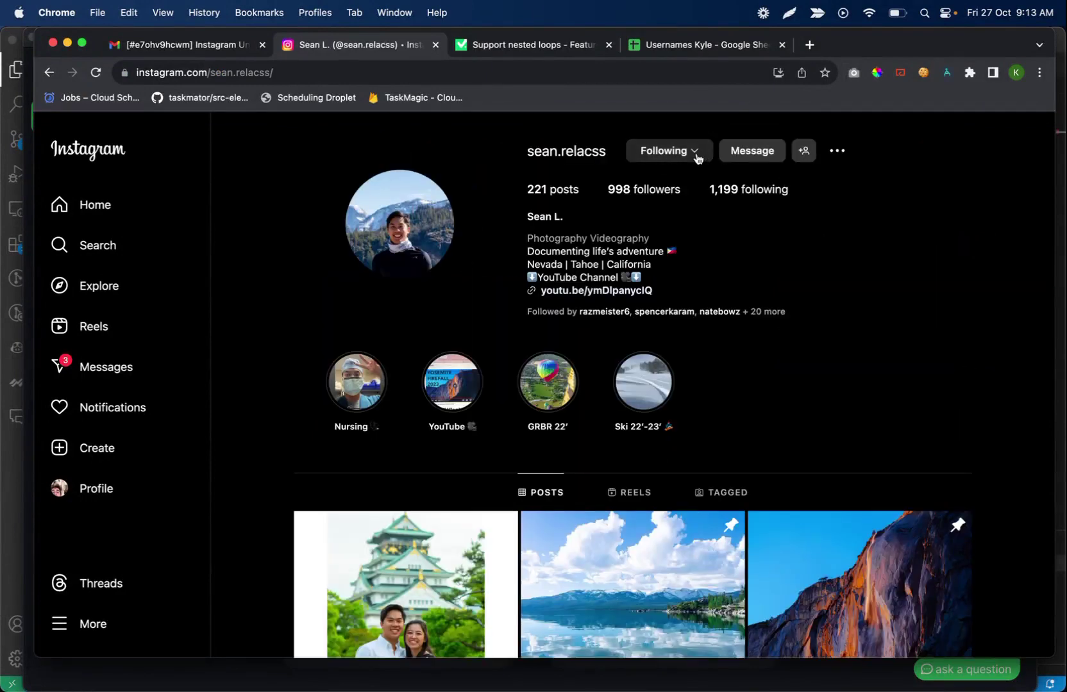
left_click(695, 156)
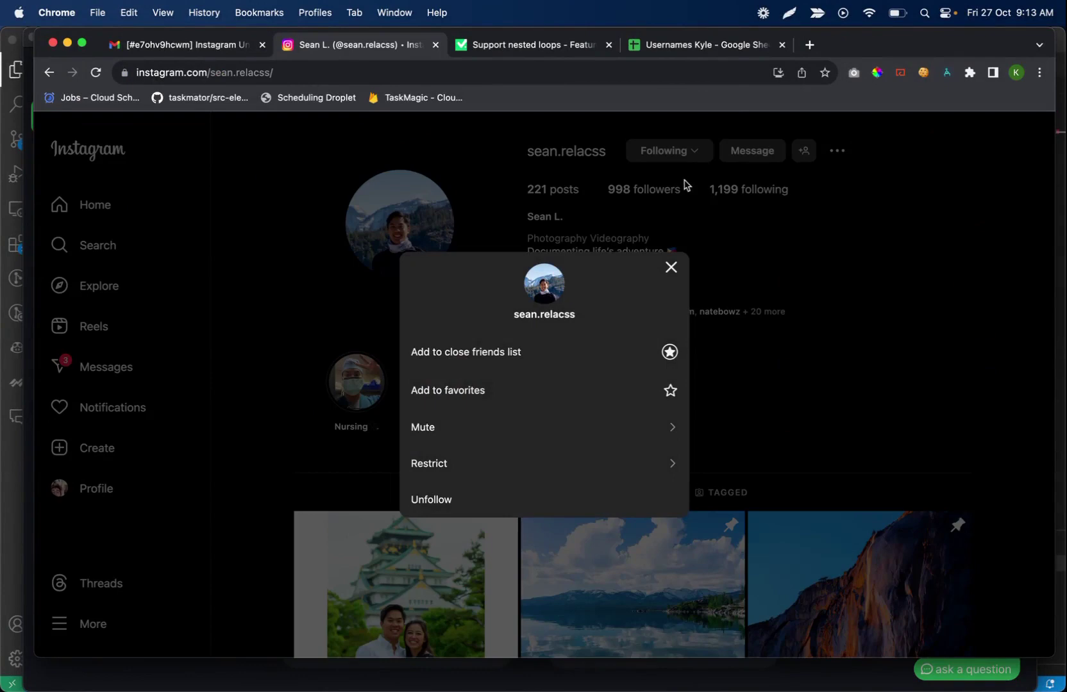
left_click(678, 274)
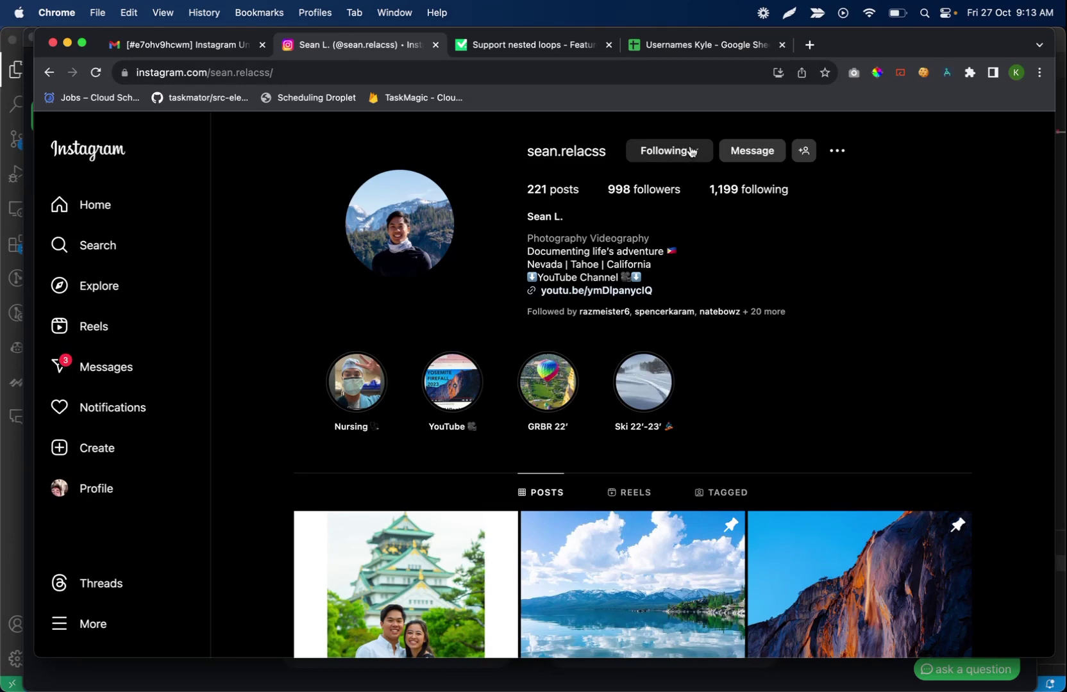
- Review the usernames down to A22, leave A2 selected, and return to TaskMagic
left_click(680, 52)
left_click_drag(127, 256, 96, 564)
scroll(114, 417, "down", 5)
scroll(117, 409, "up", 5)
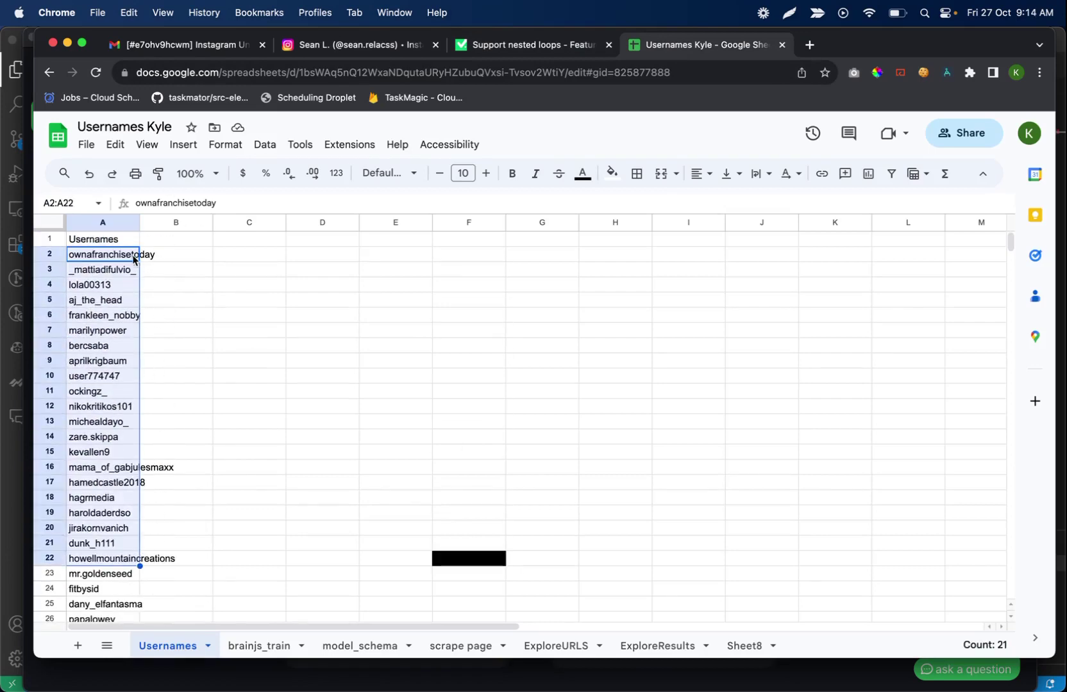
left_click(127, 260)
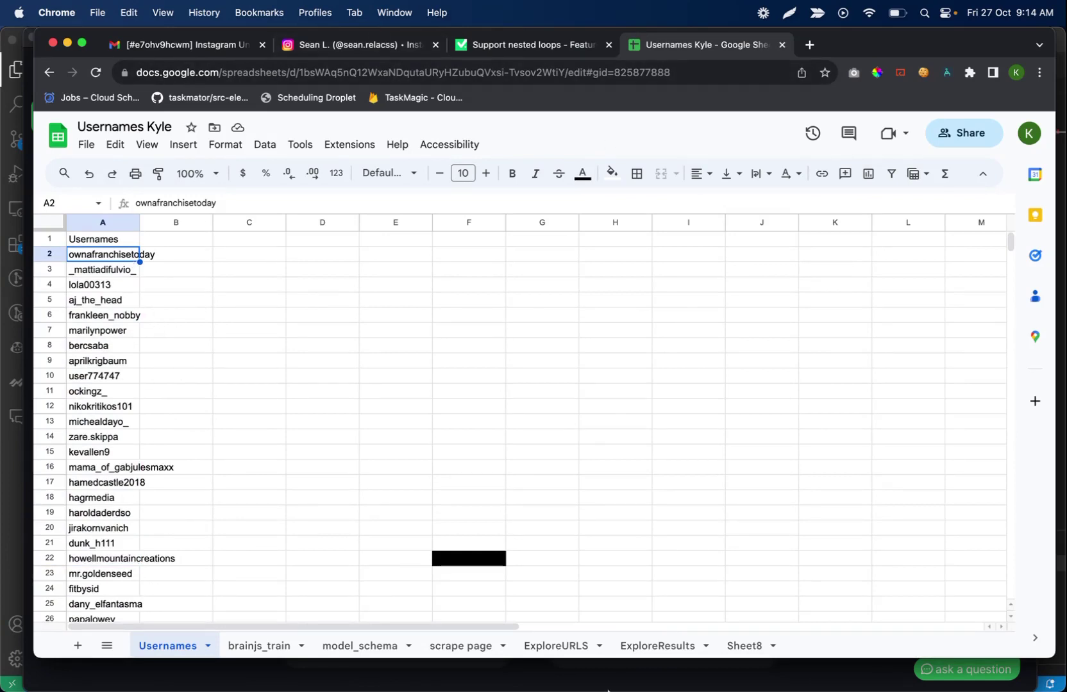
left_click(696, 646)
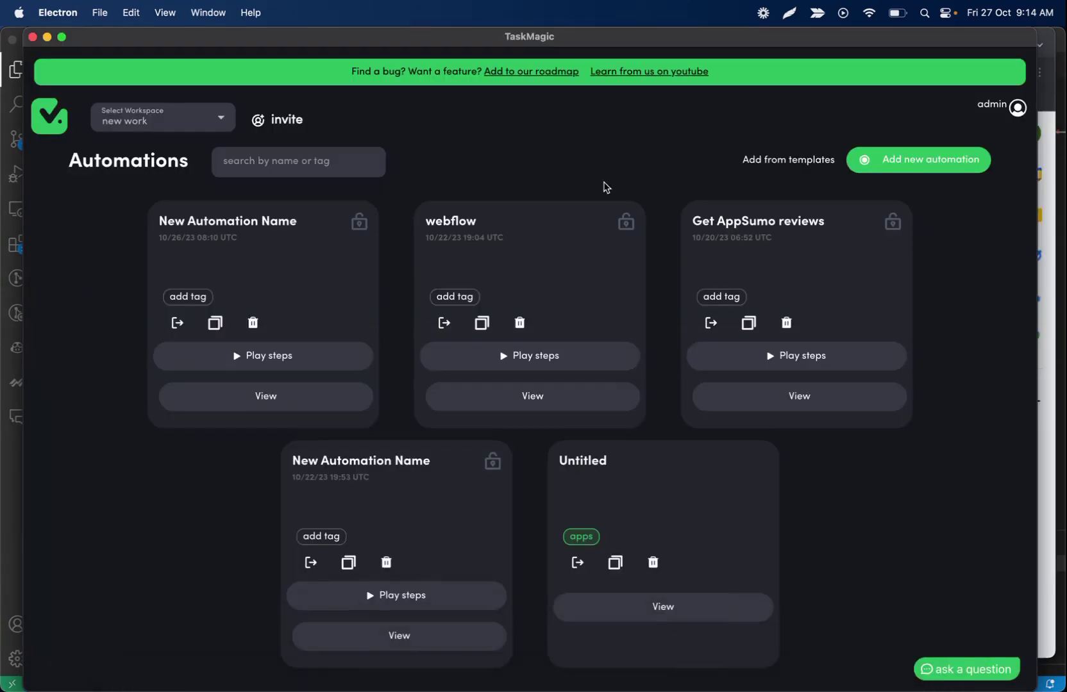
- Start a new automation as a guided recording and arrange the TaskMagic windows
left_click(912, 165)
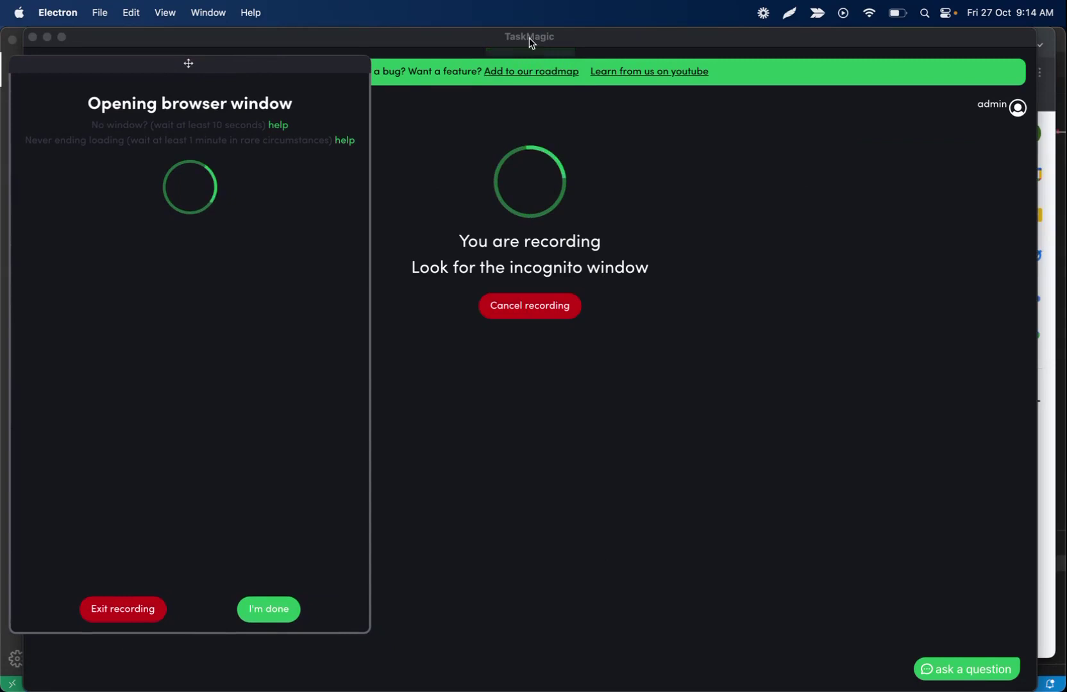
left_click_drag(530, 42, 547, 42)
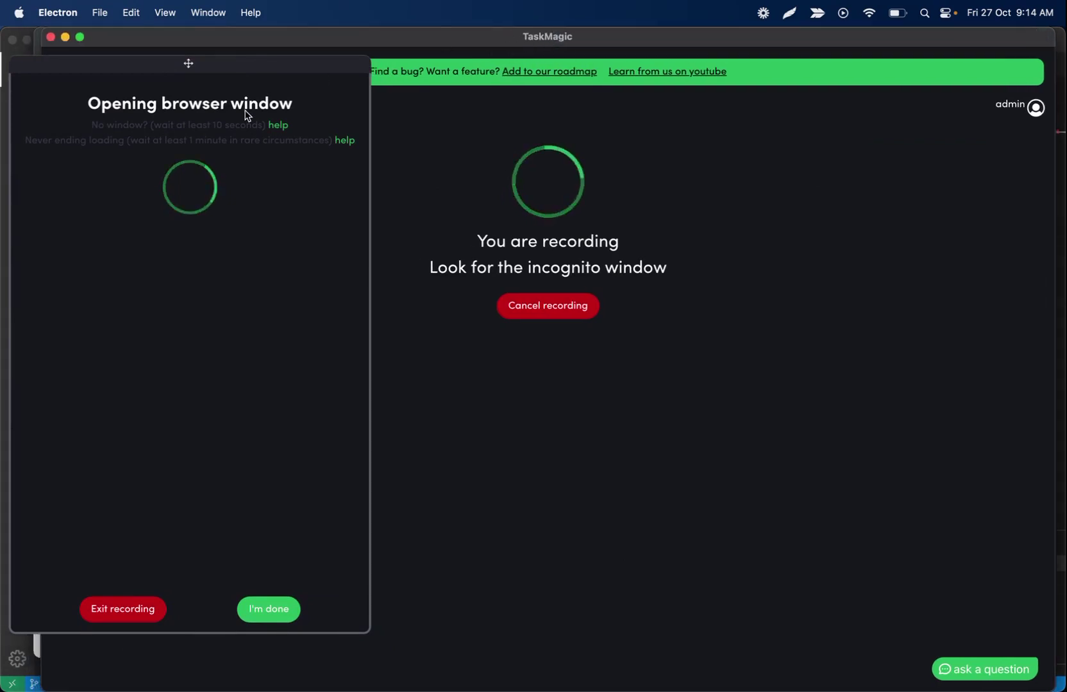
left_click_drag(257, 71, 260, 49)
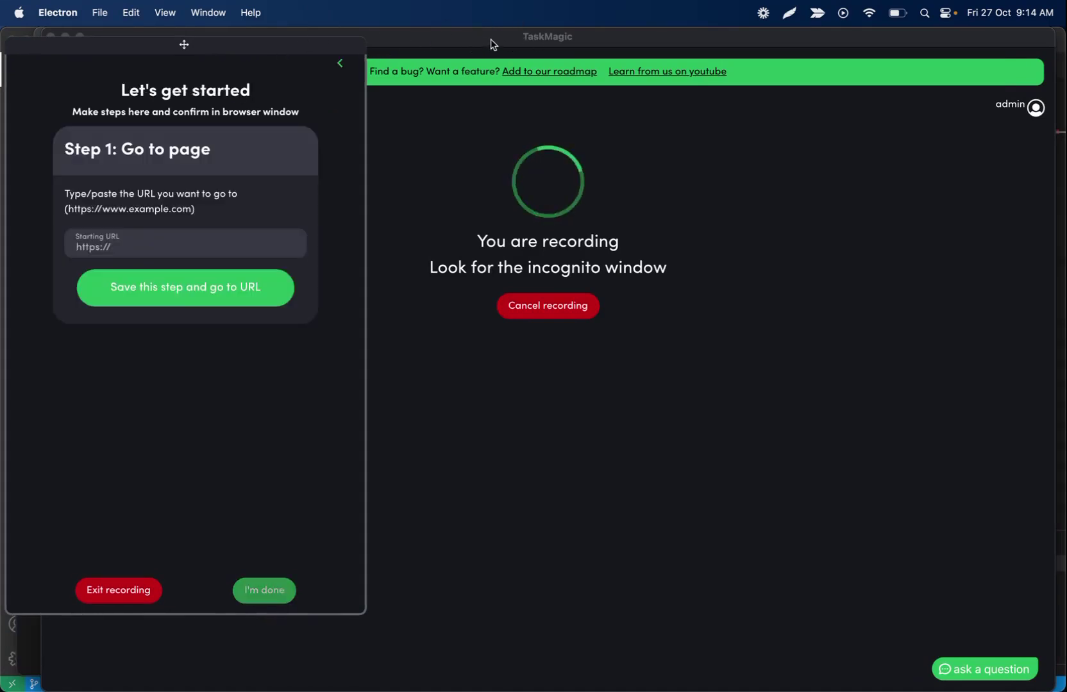
- Maximize the recording browser and enter instagram.com as the Starting URL
left_click(788, 665)
double_click(638, 64)
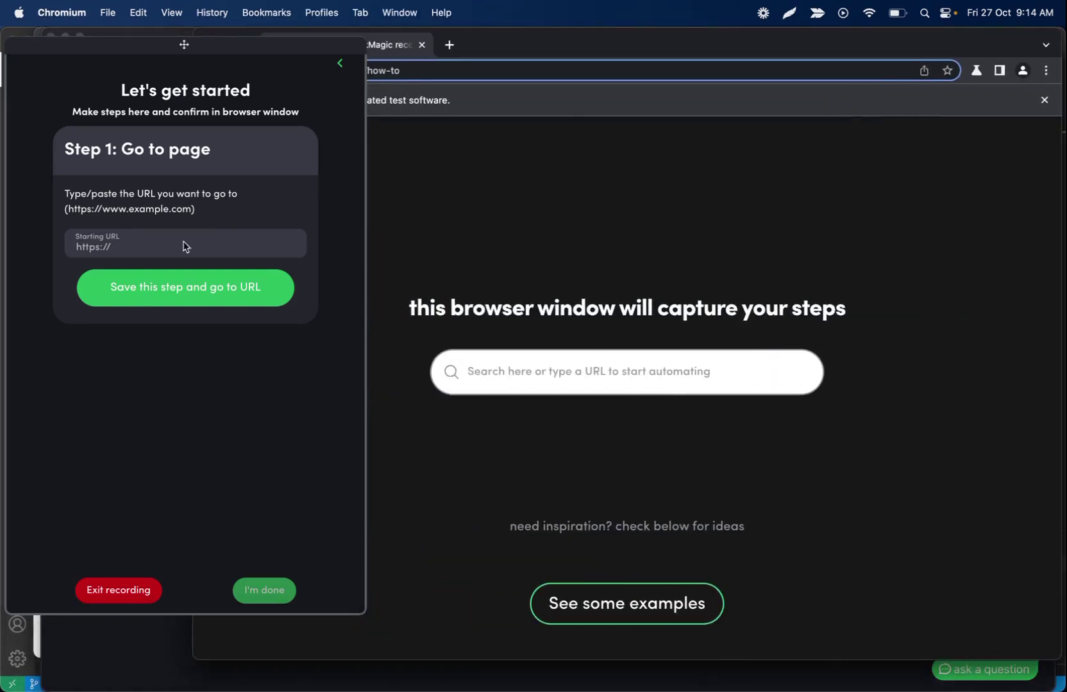
left_click(136, 245)
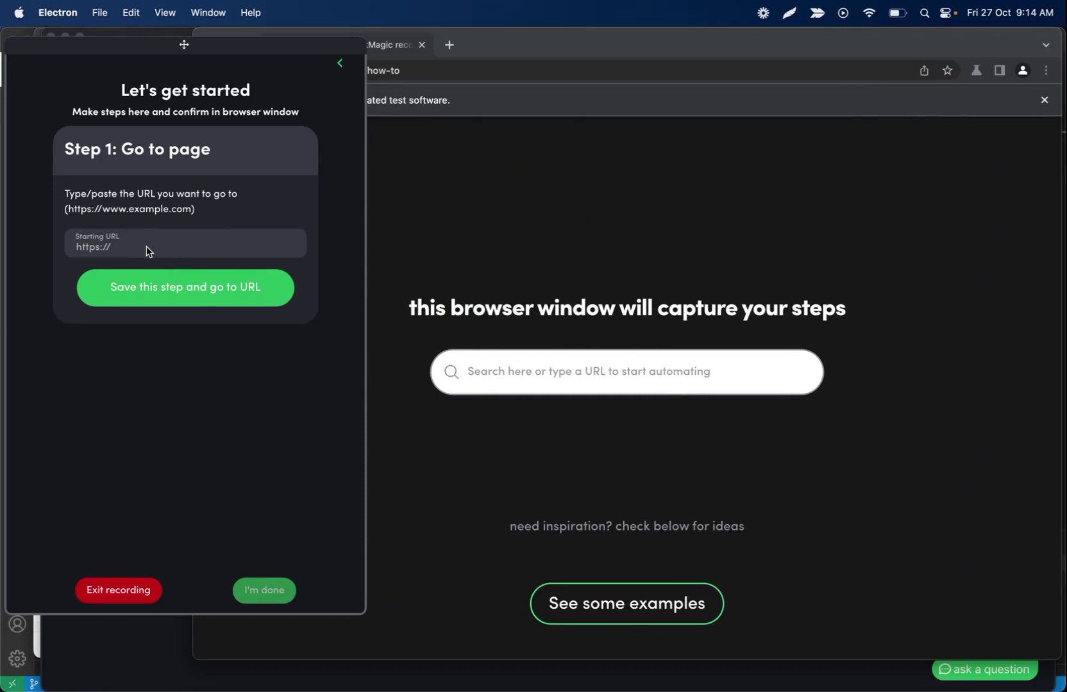
type("instagram.com")
left_click(221, 285)
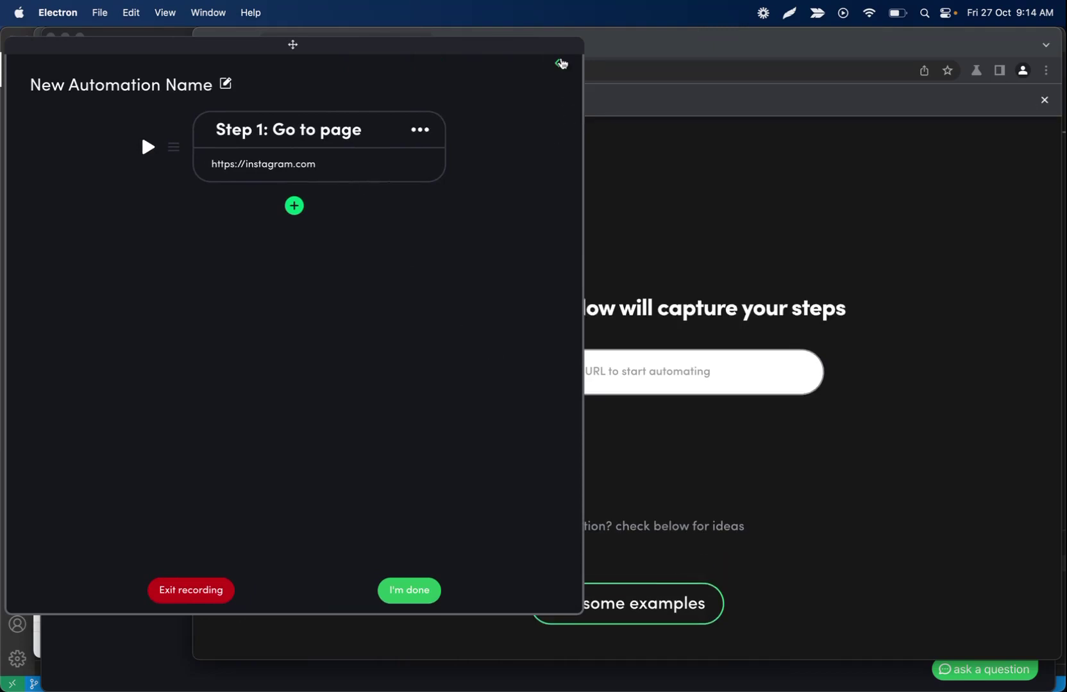
left_click(561, 63)
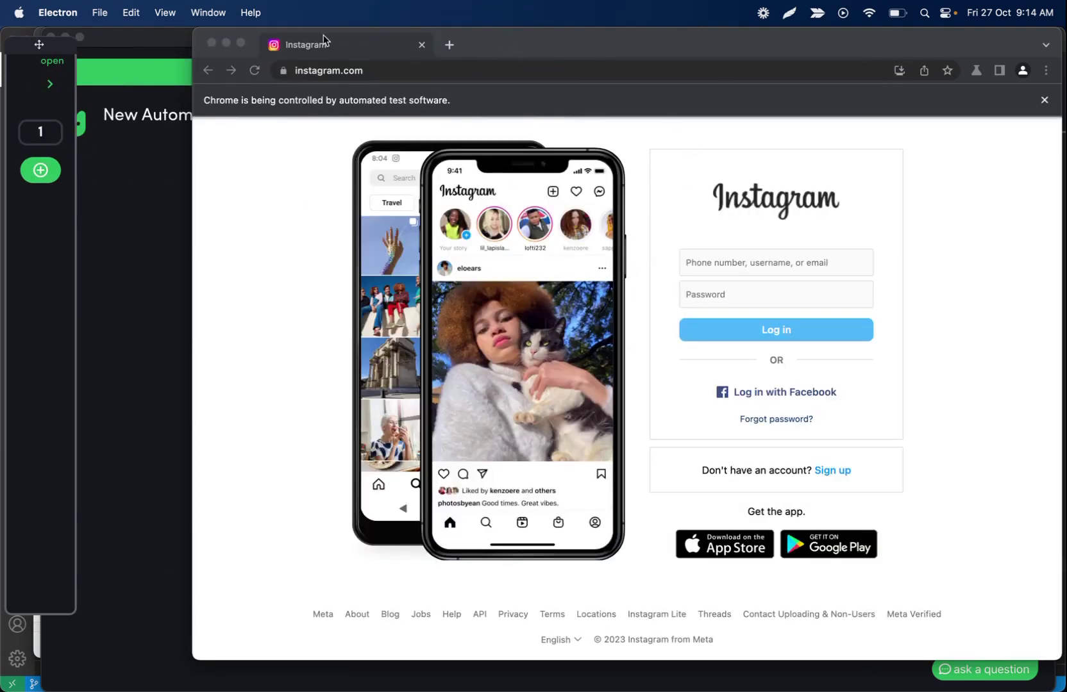
left_click(50, 84)
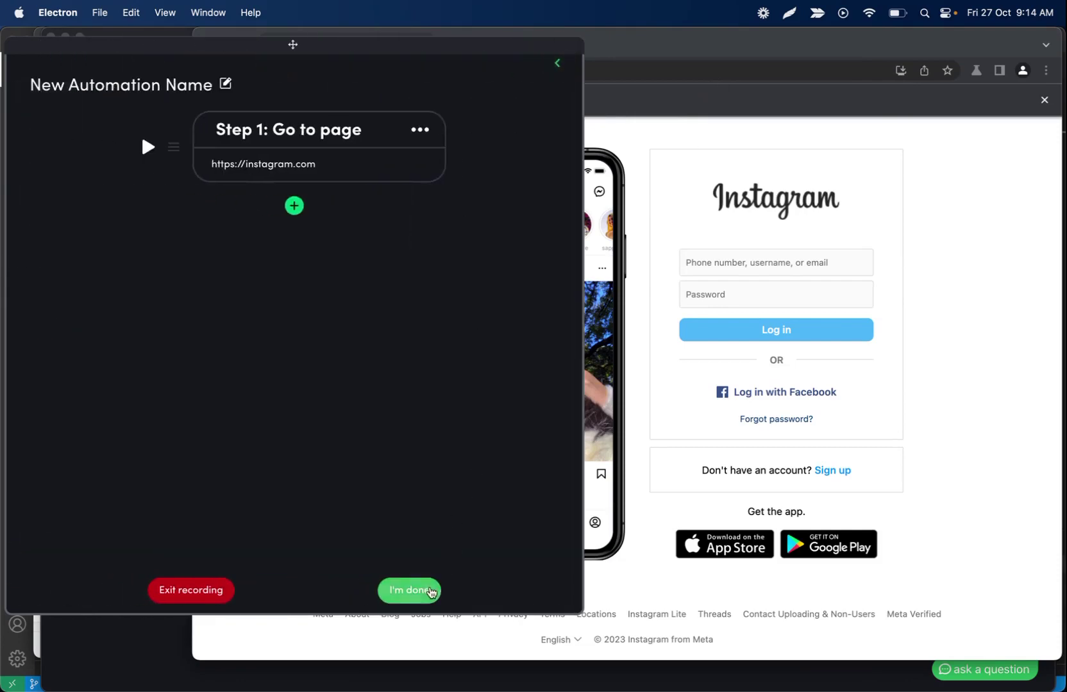
left_click(414, 591)
left_click(496, 670)
left_click(386, 51)
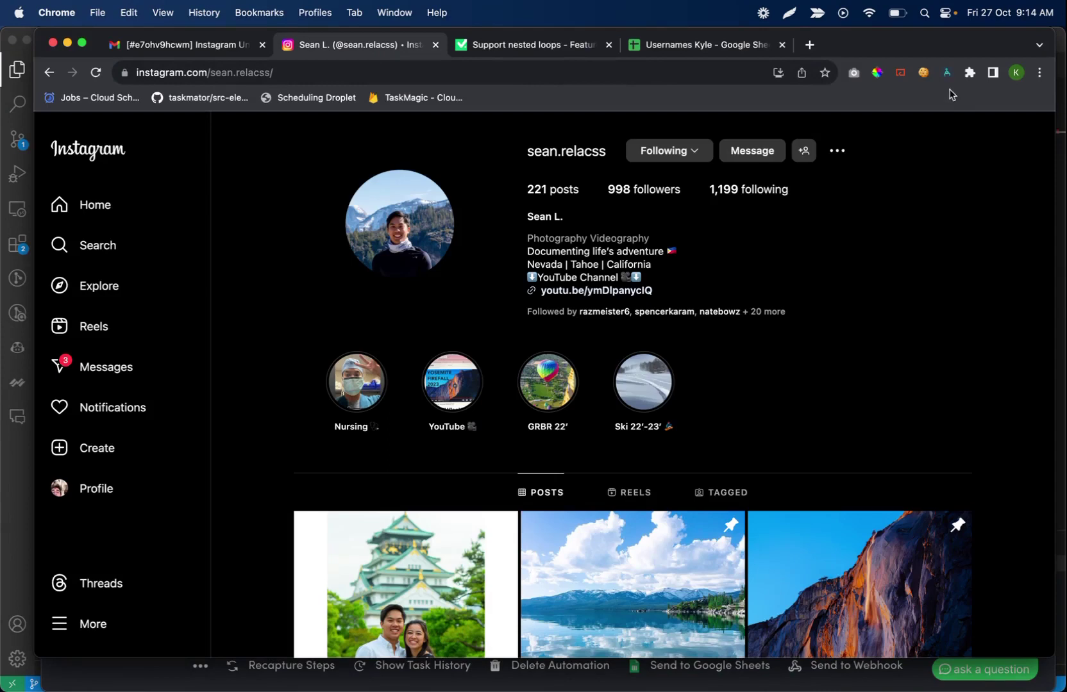
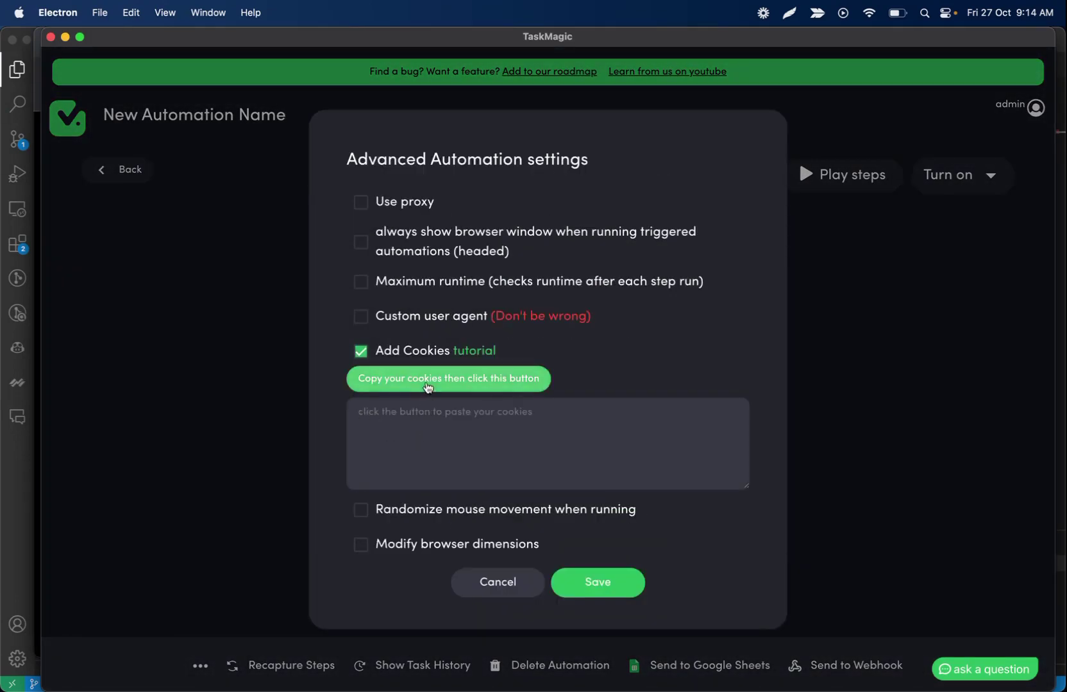
- Attach the Instagram login cookies in the automation settings and save
left_click(363, 383)
left_click(596, 583)
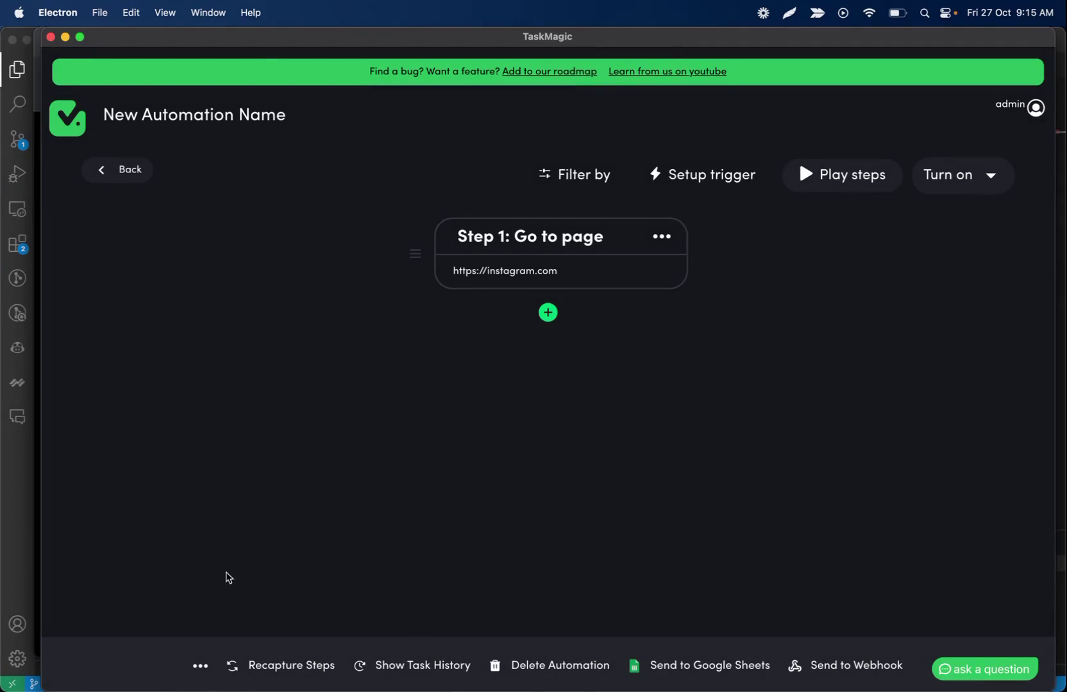
- Start a new browser recording session and reposition the recording panel
left_click(547, 312)
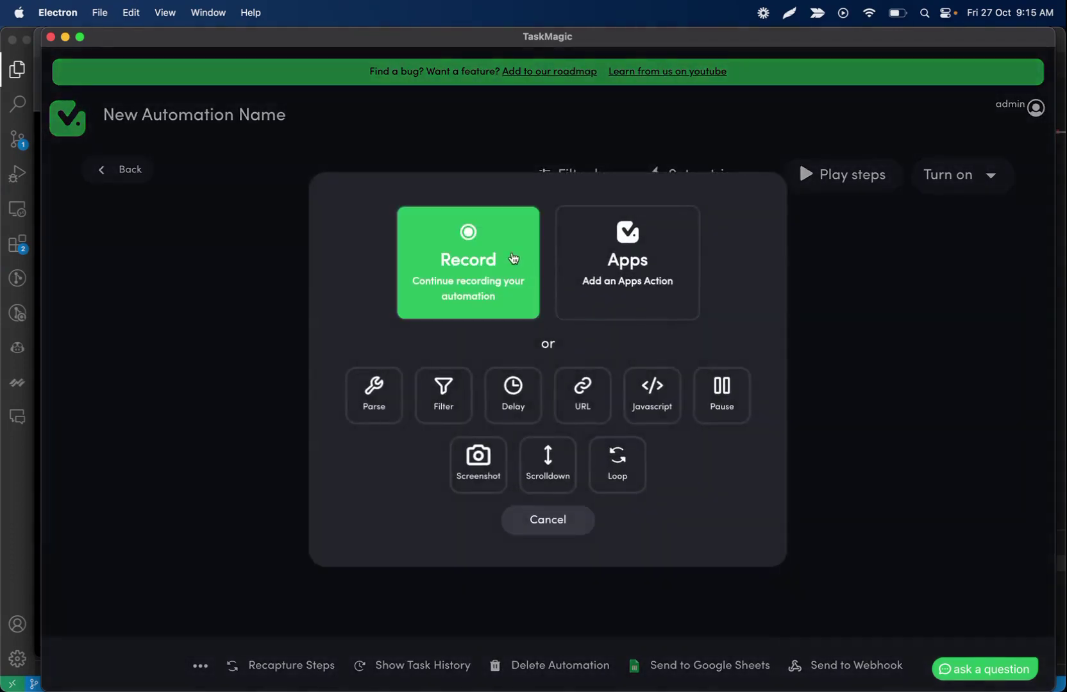
left_click(497, 281)
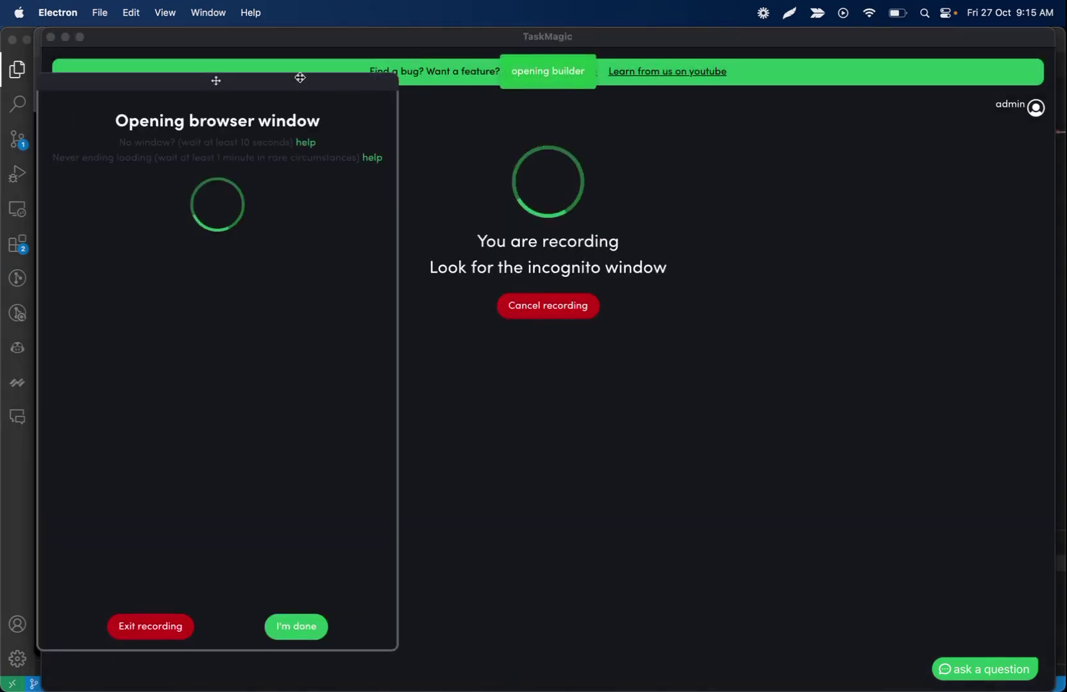
left_click_drag(297, 78, 276, 57)
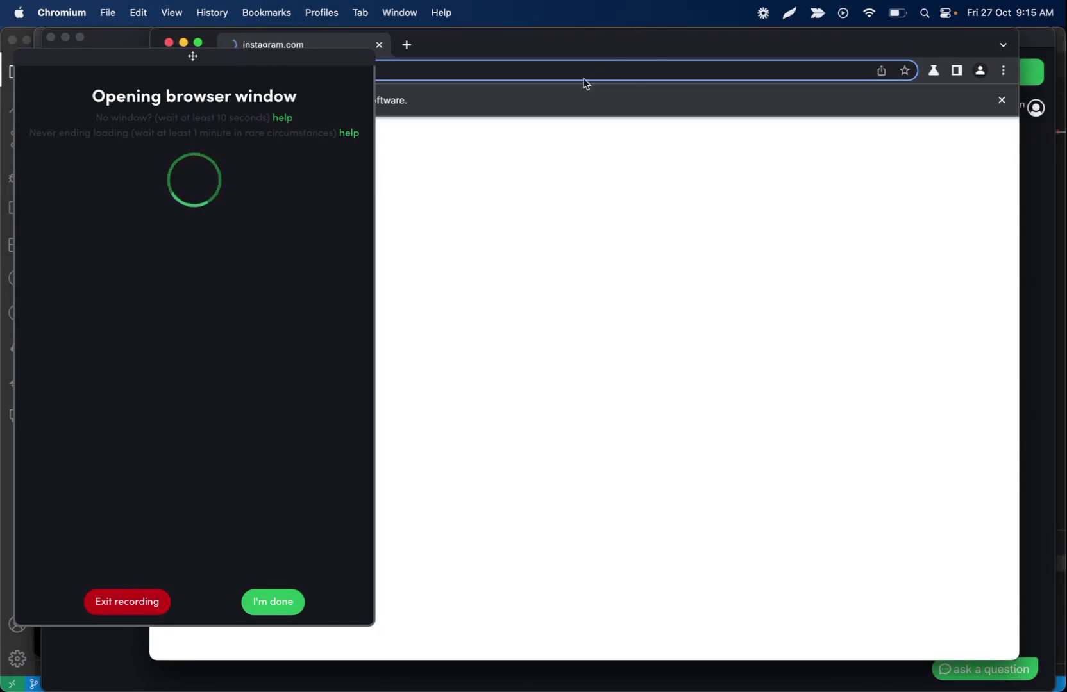
left_click_drag(612, 50, 619, 50)
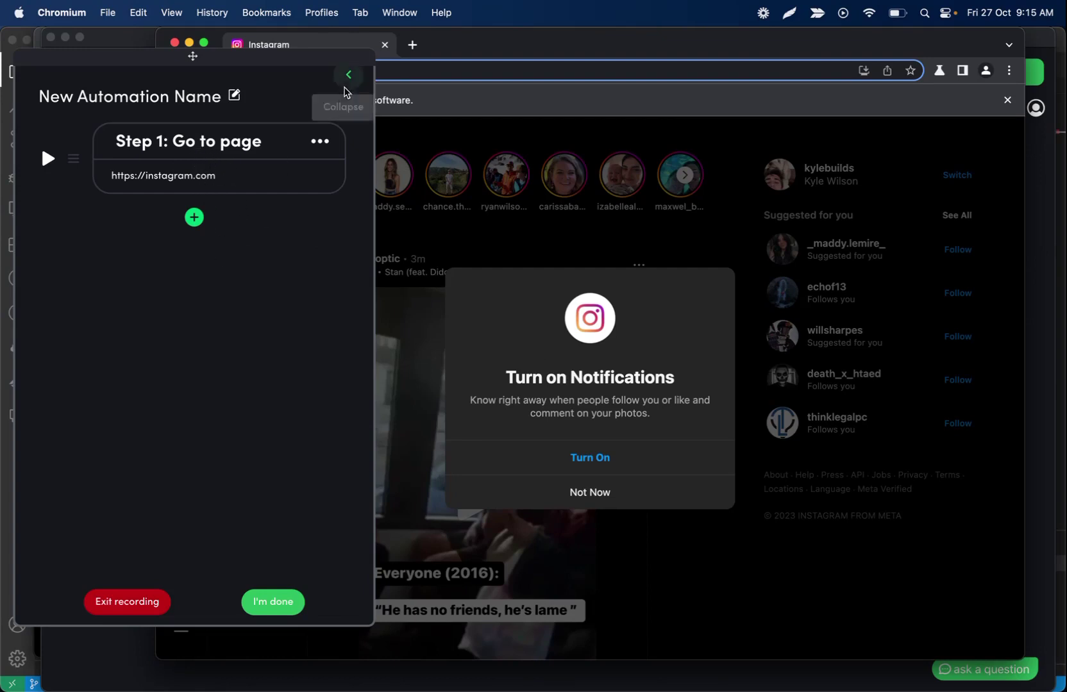
- Dismiss Instagram's notifications prompt and open a feed post author's profile
left_click(349, 75)
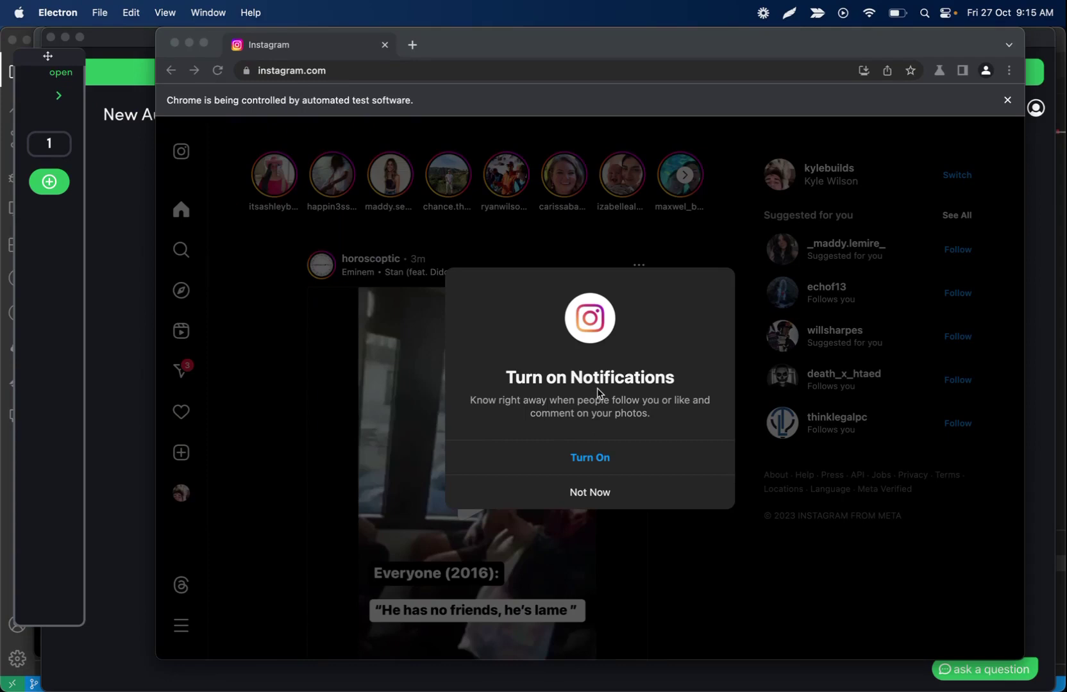
left_click(600, 491)
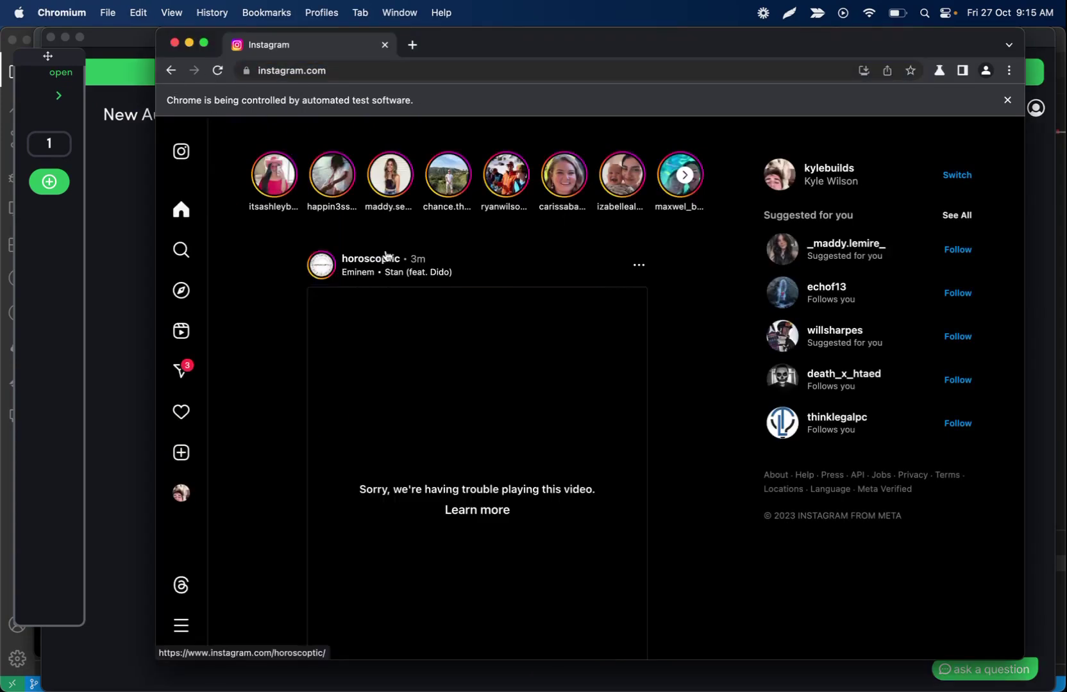
left_click(59, 97)
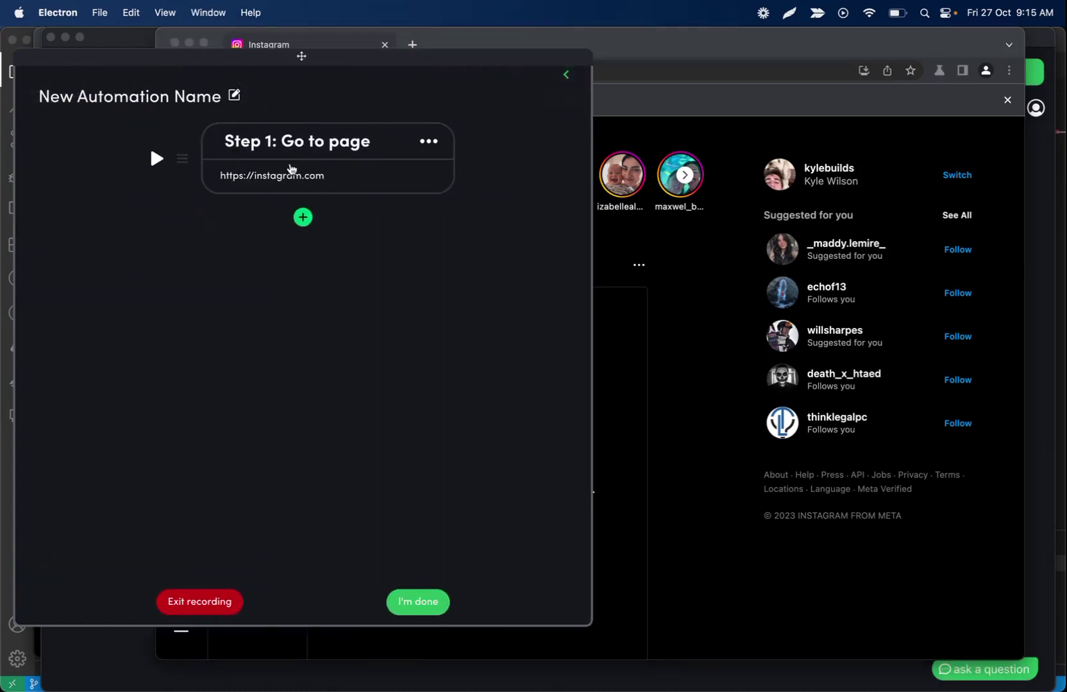
left_click(563, 77)
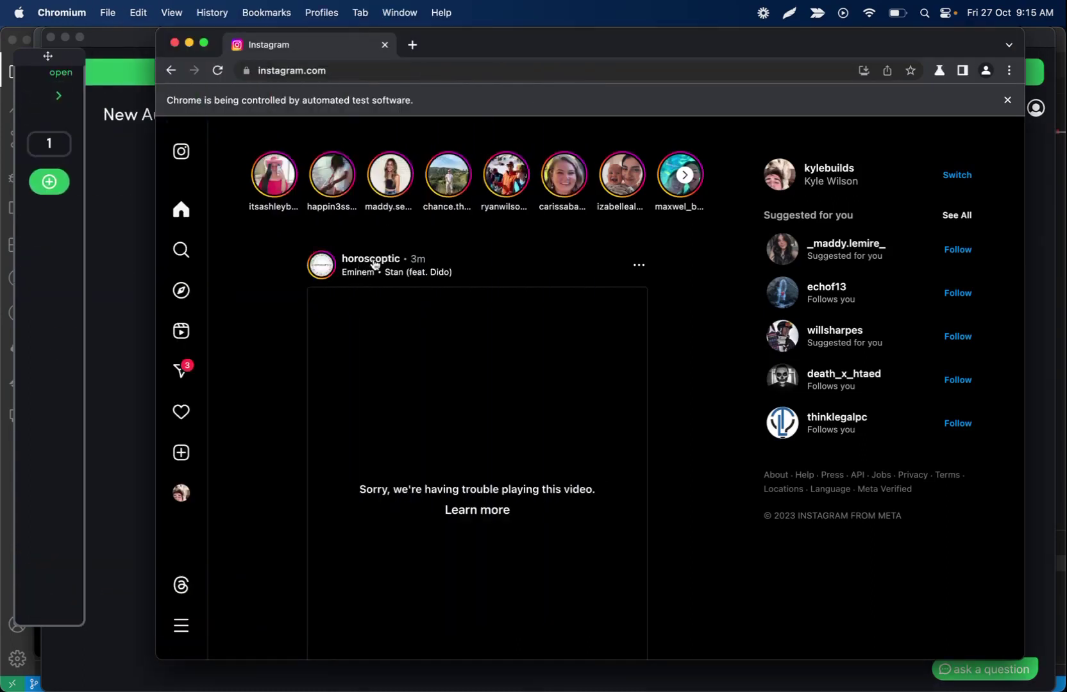
left_click(375, 260)
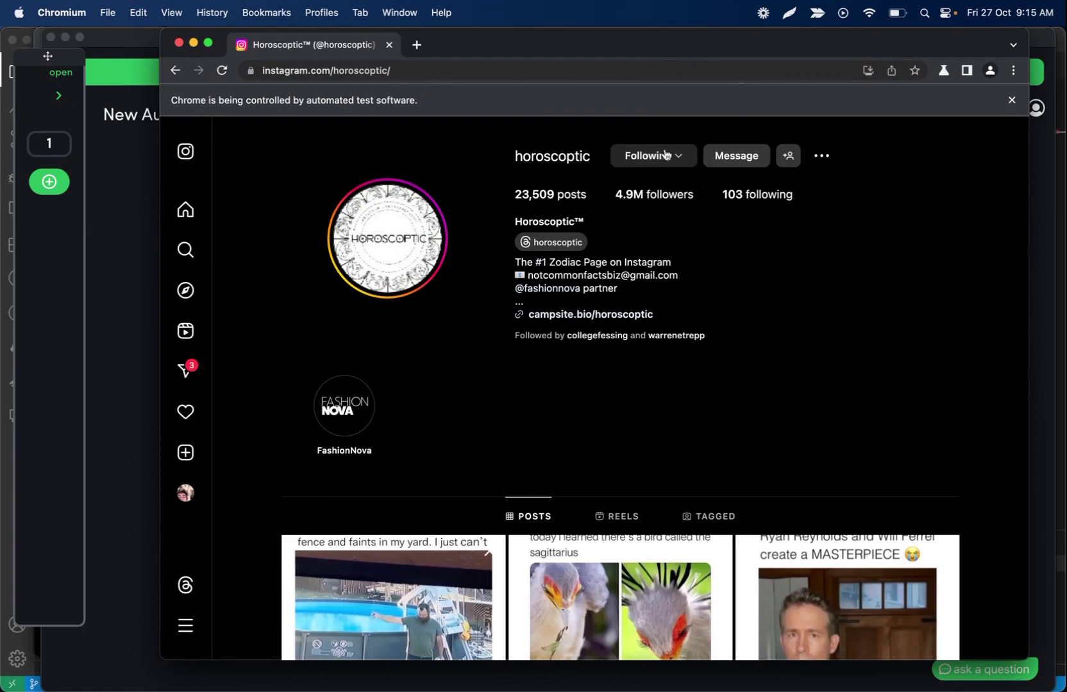
- Record a Click step on the profile's Following button
left_click(59, 95)
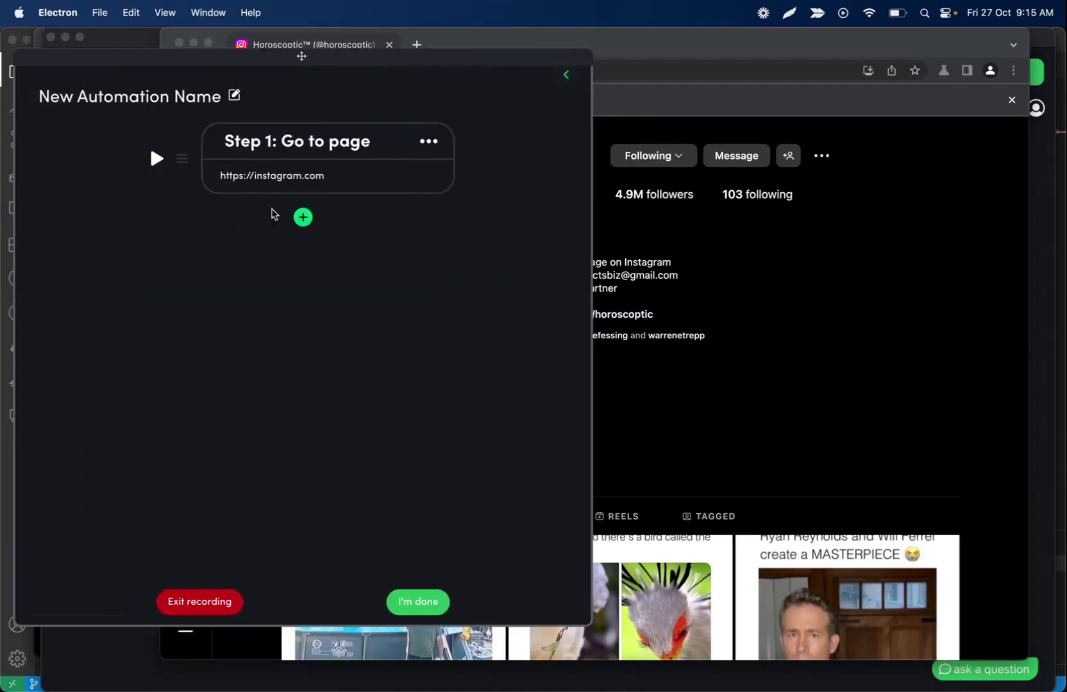
left_click(302, 217)
left_click(378, 237)
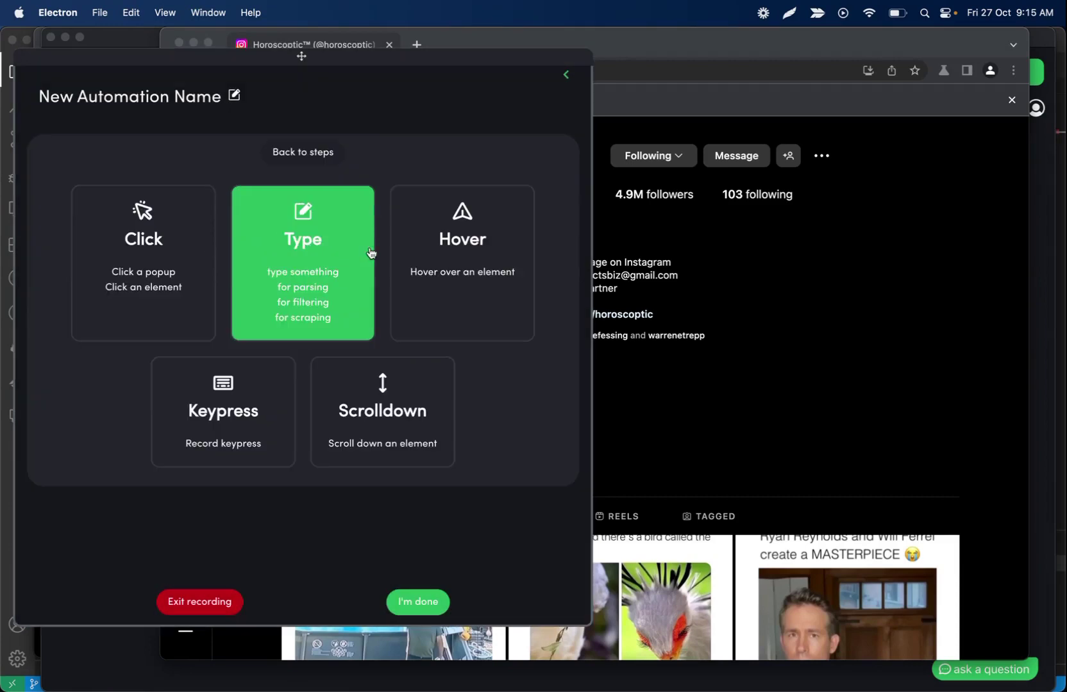
left_click(148, 277)
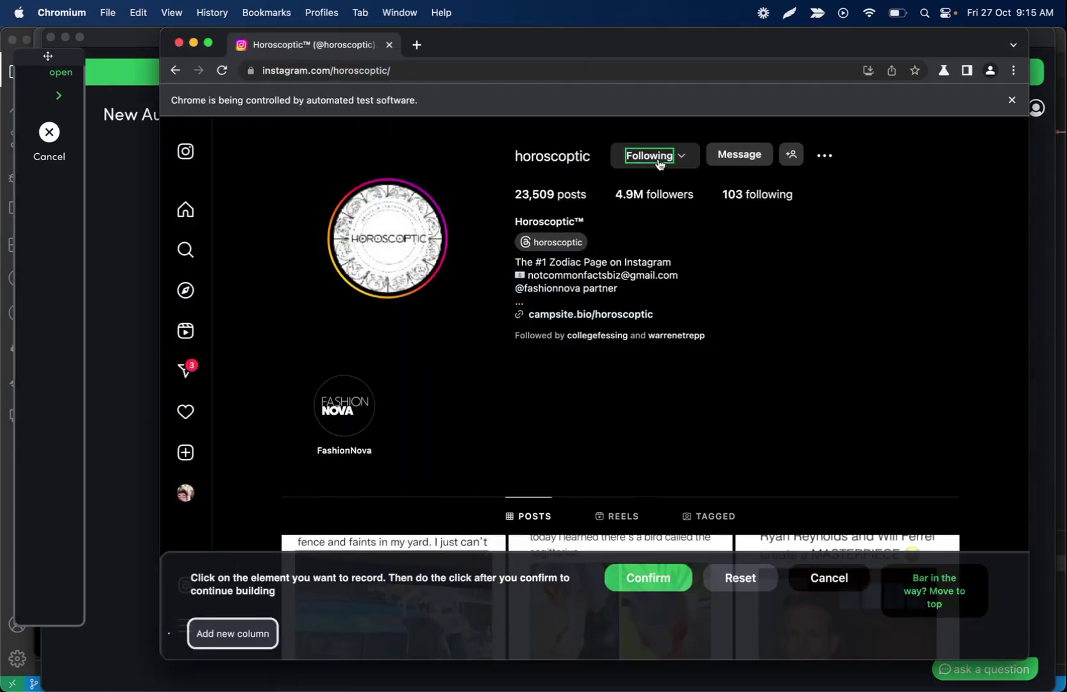
left_click(659, 164)
left_click(661, 579)
- Make Step 2 find its target by the text Following
left_click(430, 257)
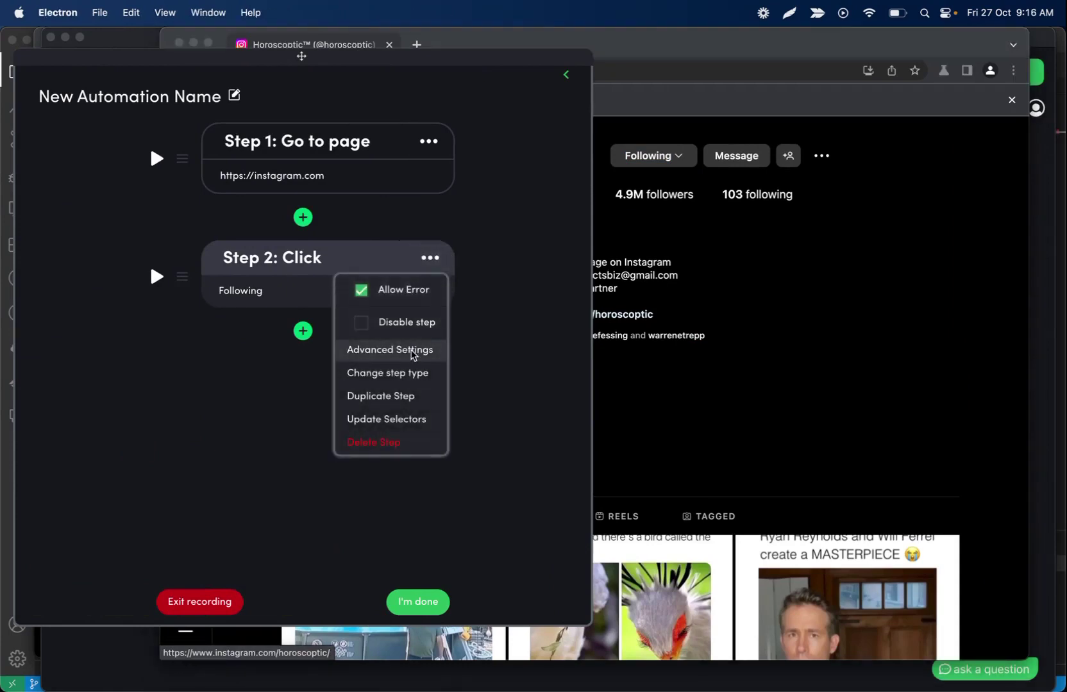
left_click(412, 356)
left_click(115, 255)
left_click(116, 275)
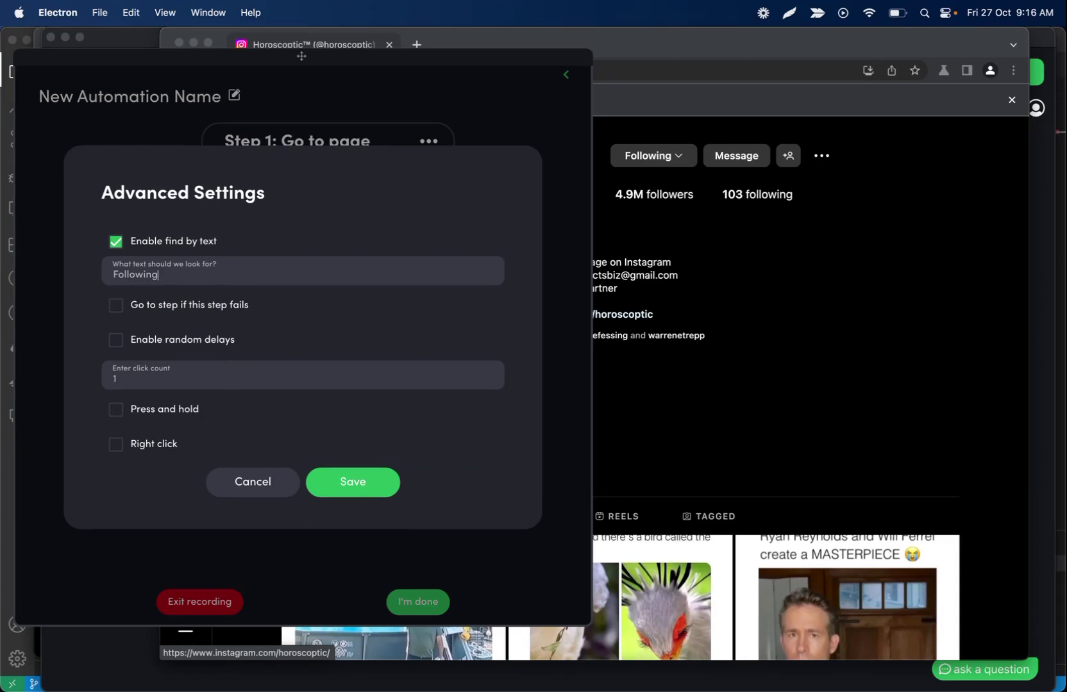
left_click(352, 487)
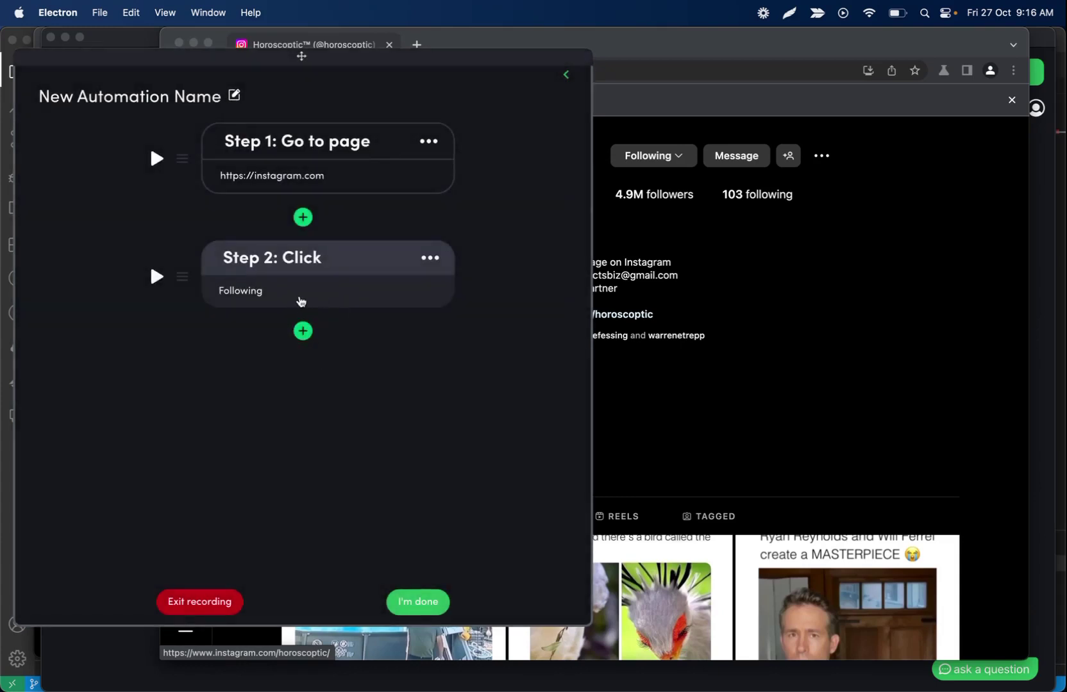
- Set Step 2 to jump to the next loop if it fails
left_click(428, 260)
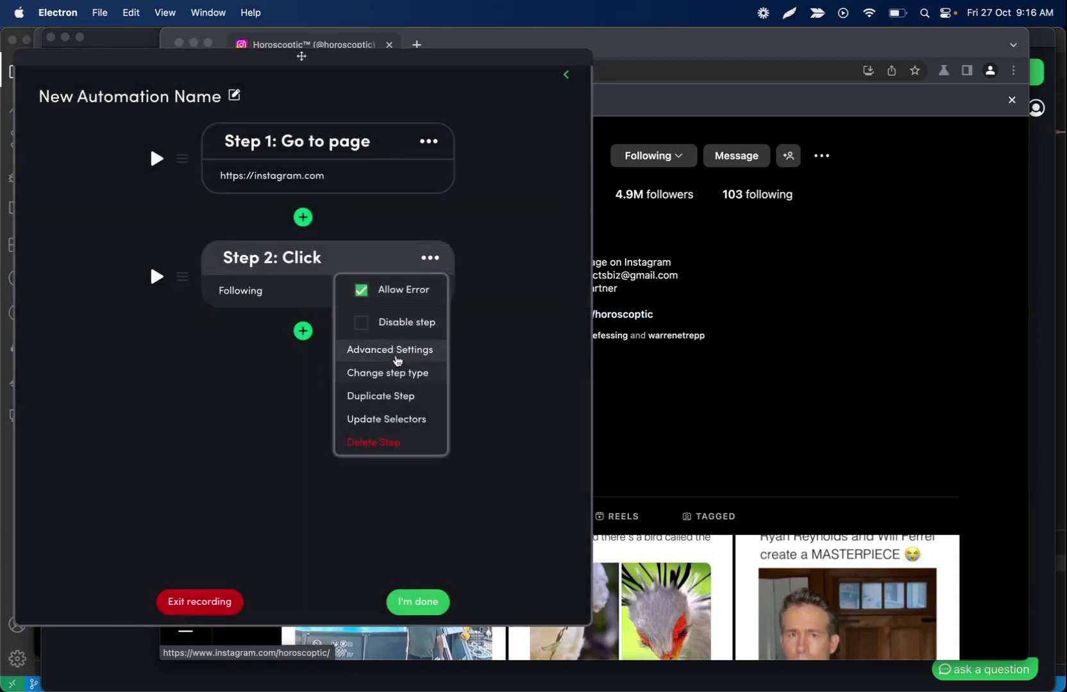
left_click(385, 352)
left_click(117, 307)
left_click(173, 327)
left_click(176, 388)
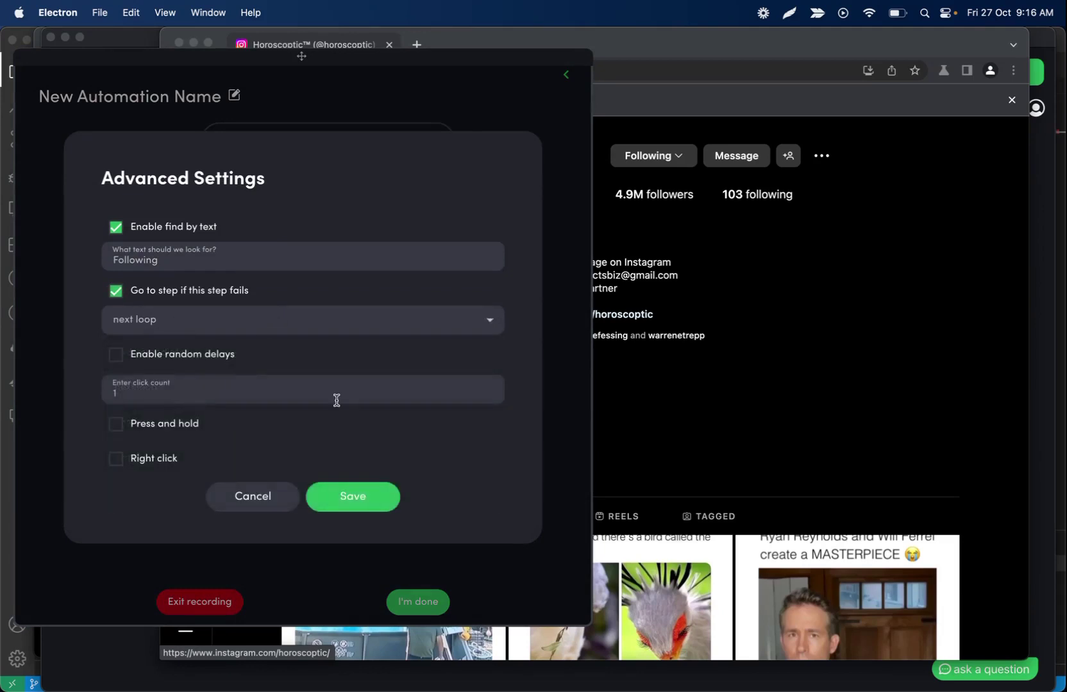
left_click(353, 496)
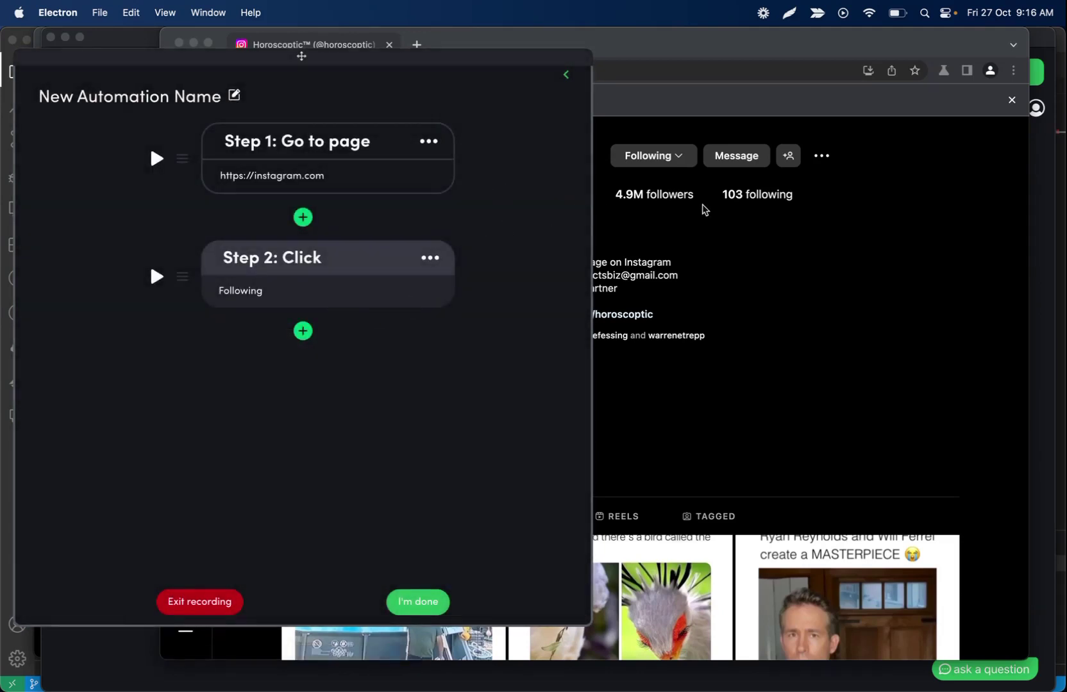
- Run Step 2 to open the follow menu and record a Click on Unfollow
left_click(157, 277)
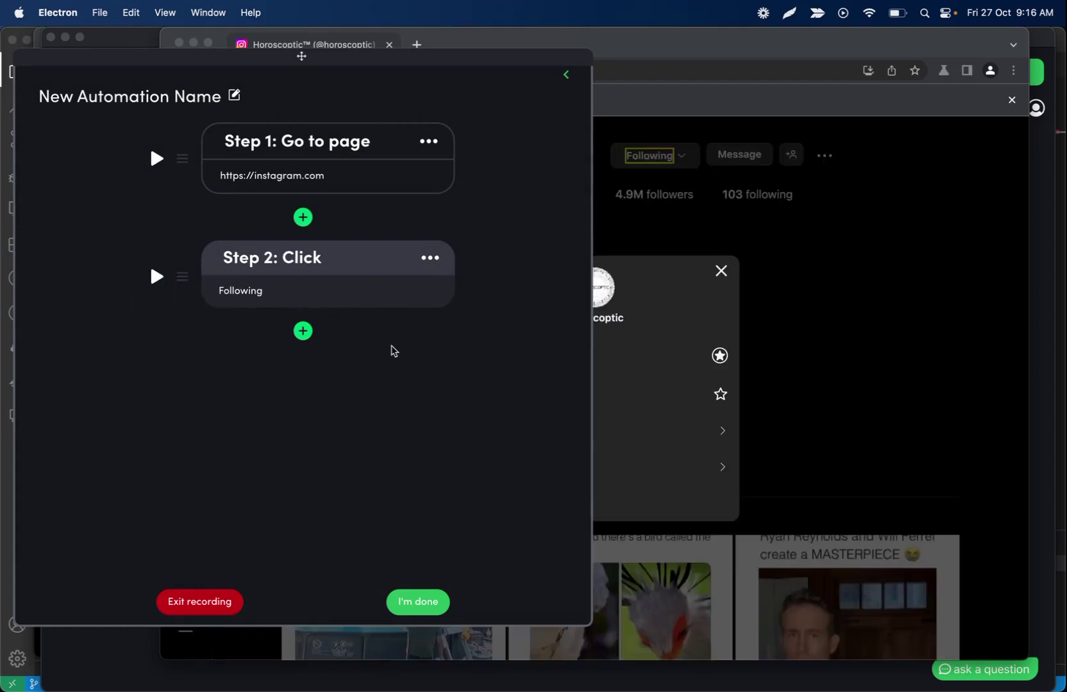
left_click(302, 331)
left_click(358, 236)
left_click(170, 269)
left_click(481, 503)
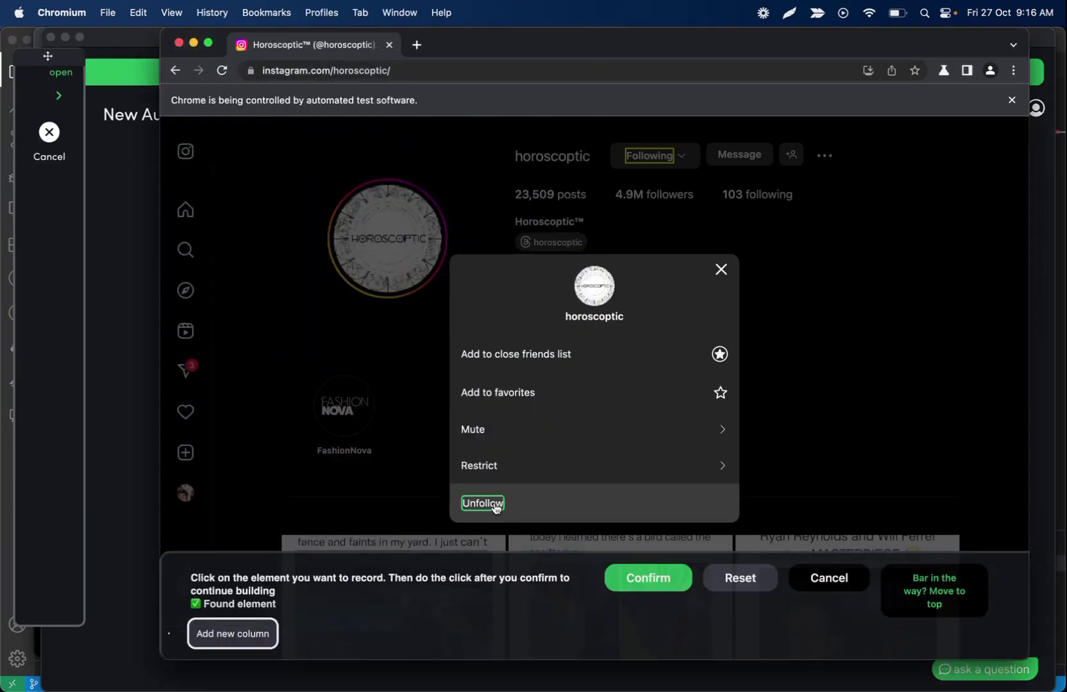
left_click(649, 568)
- Make Step 3 find its target by the text 'unfollow'
left_click(430, 372)
left_click(379, 464)
left_click(115, 256)
left_click(163, 275)
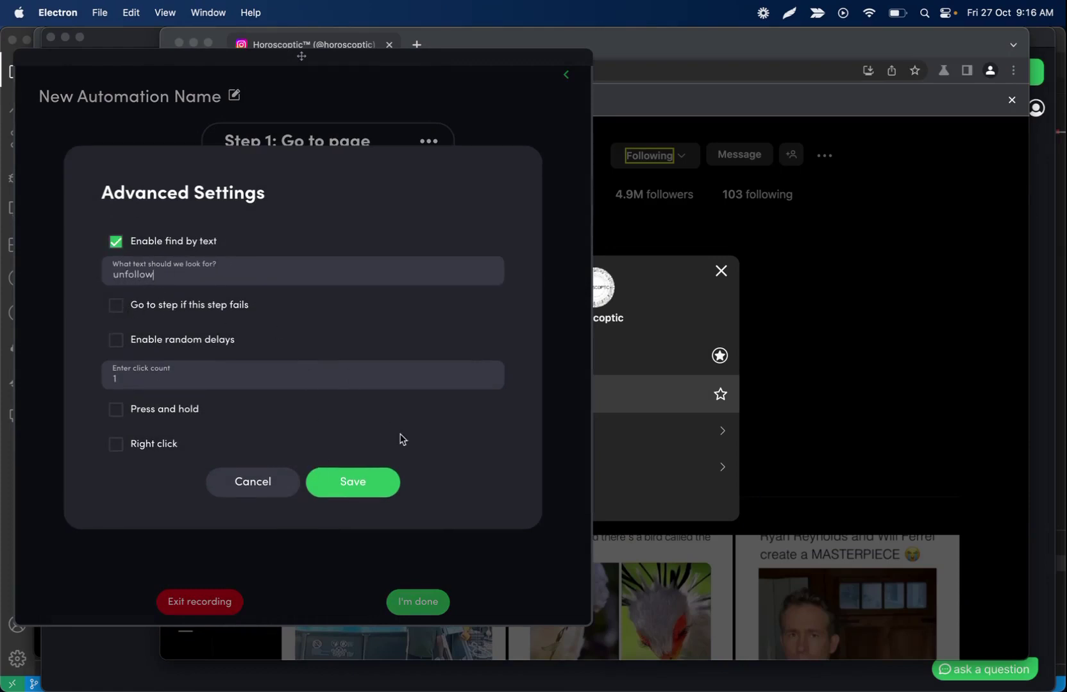
left_click(359, 482)
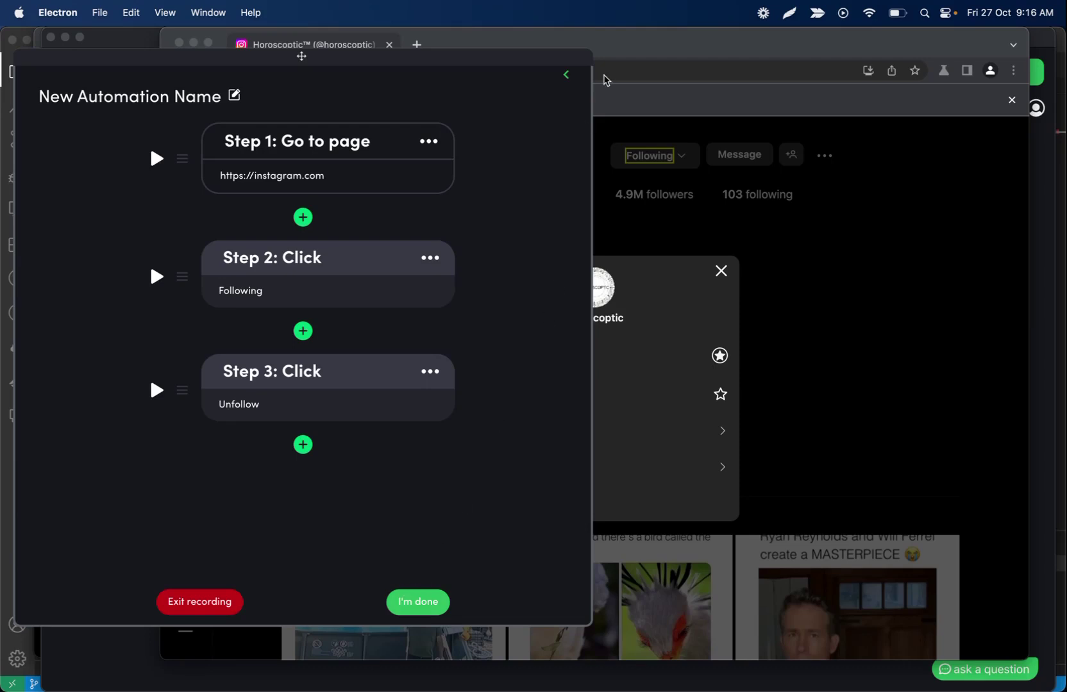
- Unfollow the profile on the Instagram page
left_click(583, 76)
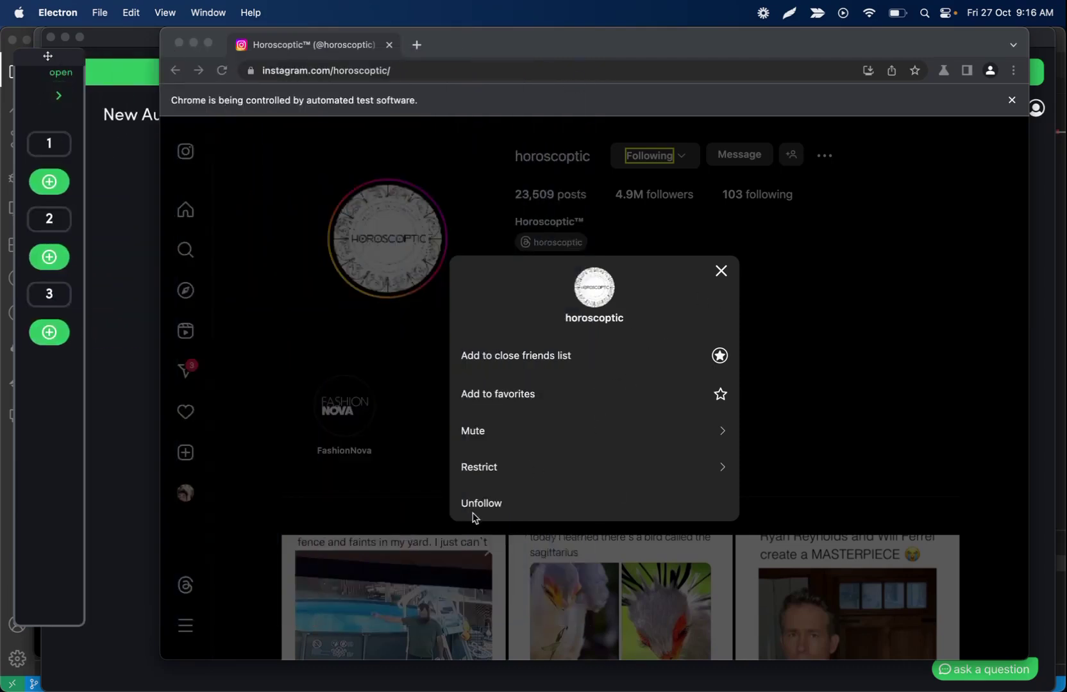
left_click(468, 508)
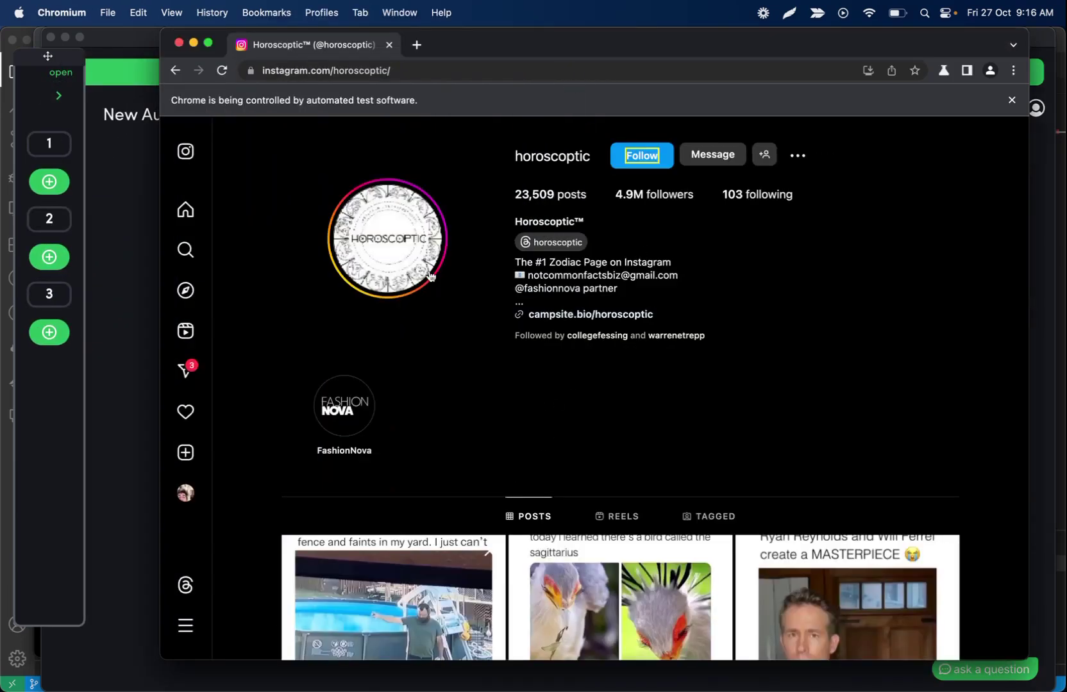
left_click(57, 96)
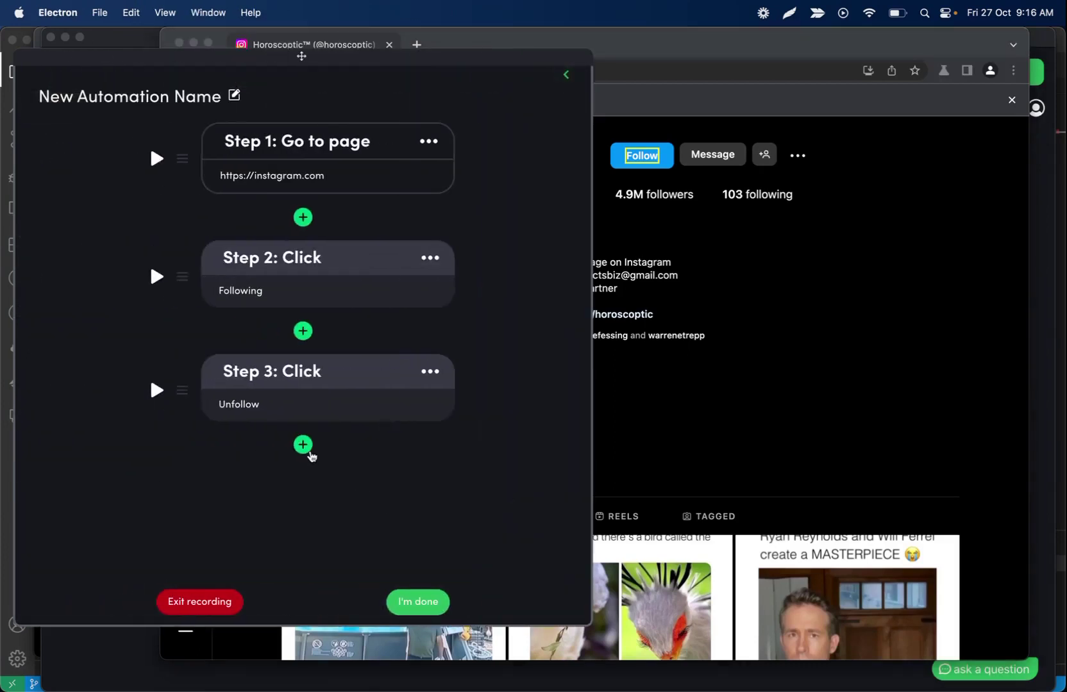
- Add a Step 4 delay of .05 minute after Unfollow and finish recording
left_click(303, 444)
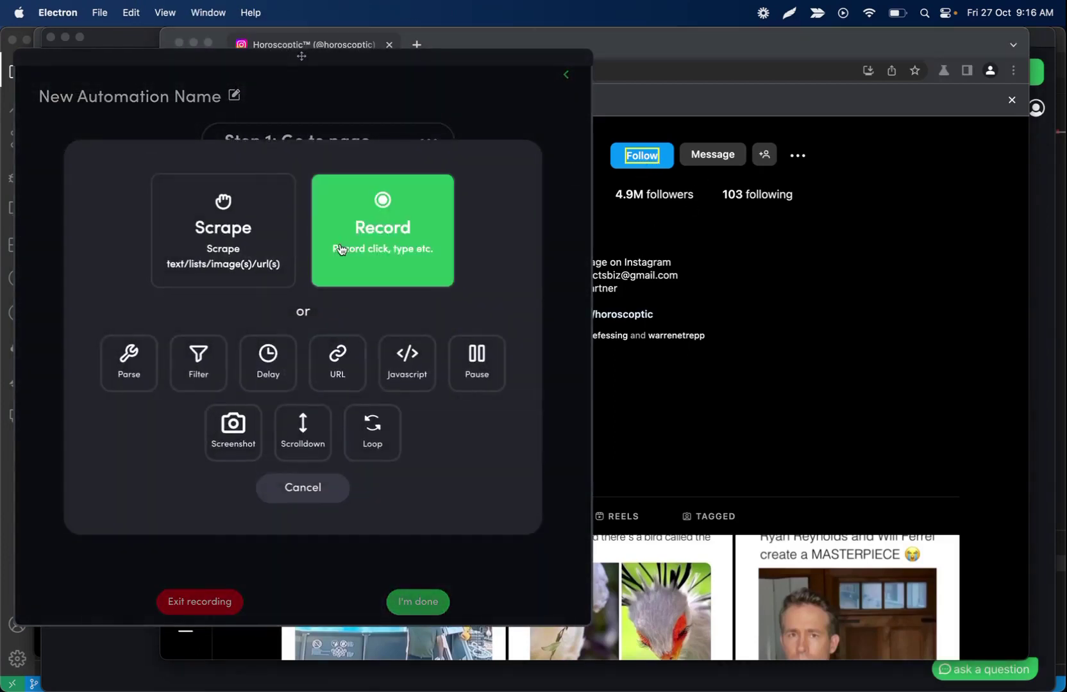
left_click(268, 363)
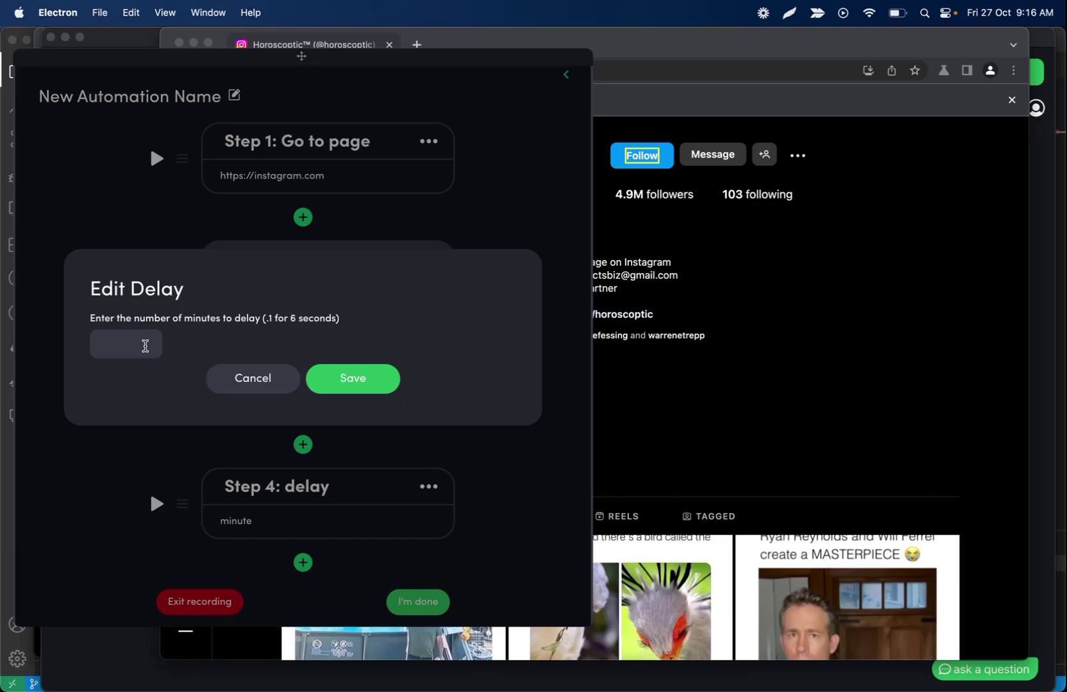
type(".05")
key("BackSpace")
key("BackSpace")
key("BackSpace")
type(".05")
left_click(352, 379)
left_click(418, 603)
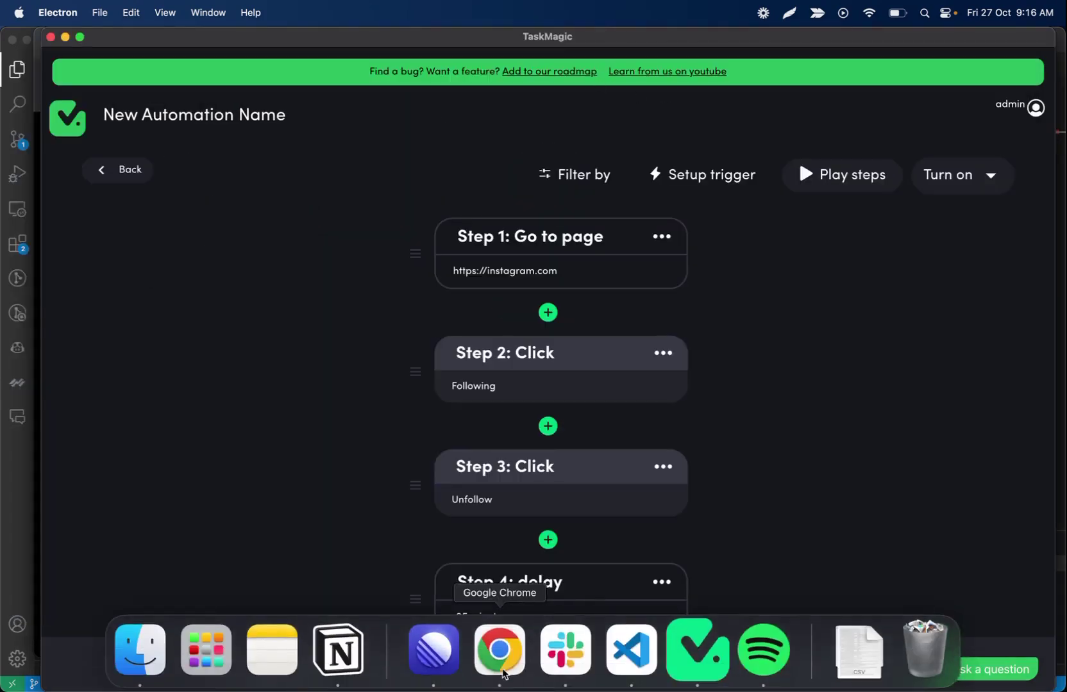
- Copy the web address of the Usernames Kyle spreadsheet
left_click(499, 674)
left_click(692, 44)
left_click(400, 73)
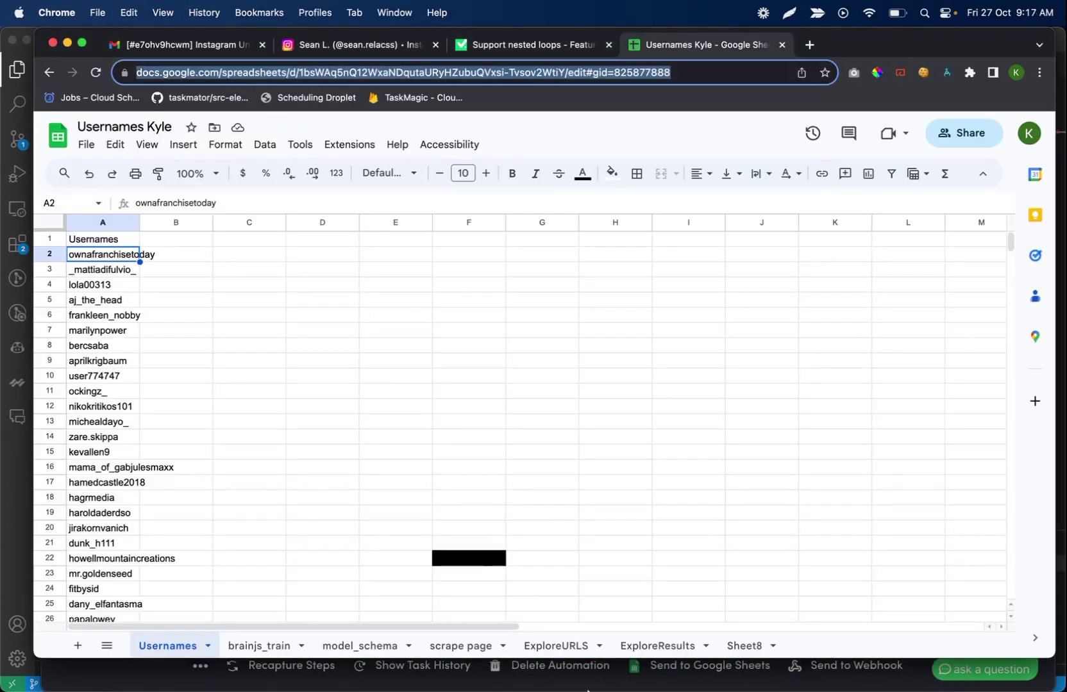
left_click(684, 686)
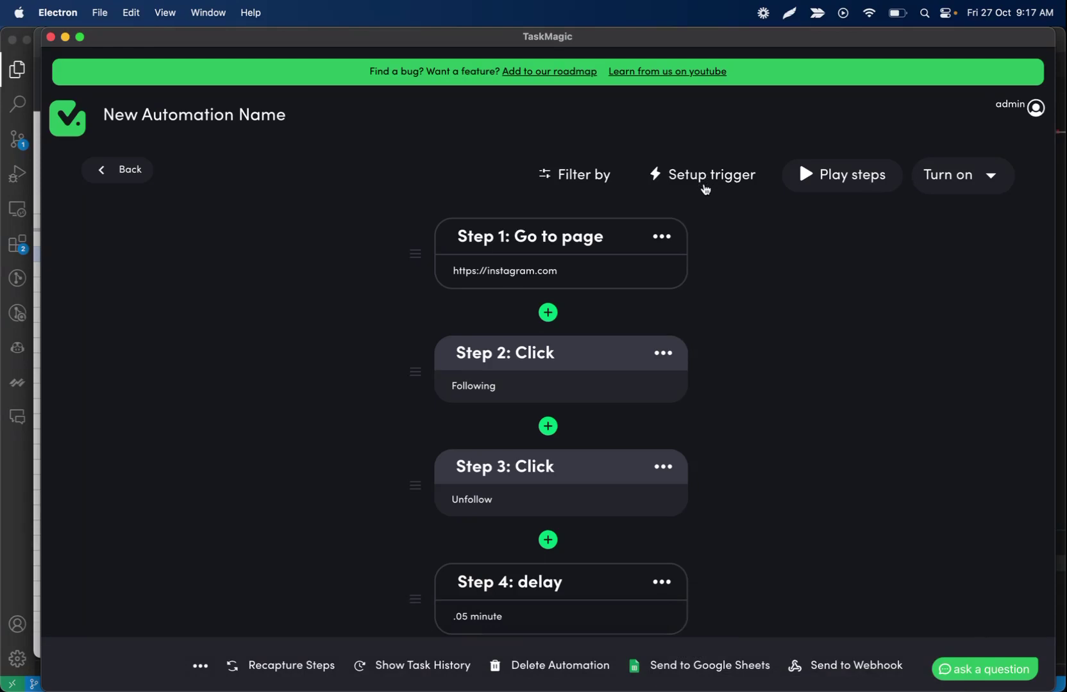
- Create a Loop trigger connected to the pasted Google Sheet's Usernames worksheet
left_click(707, 178)
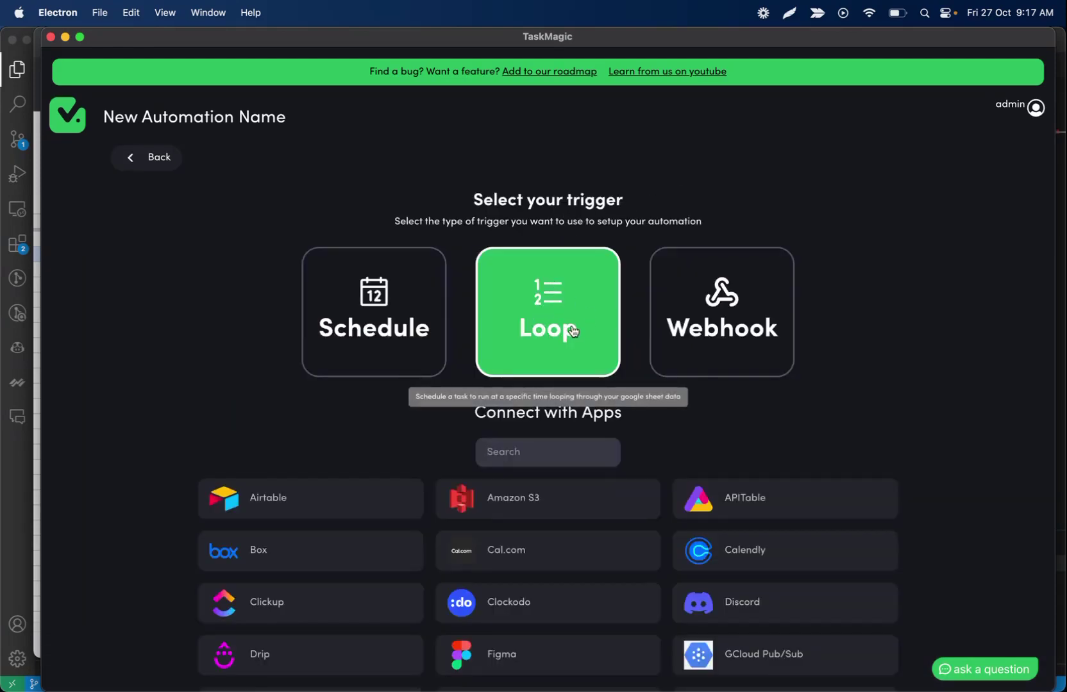
left_click(573, 331)
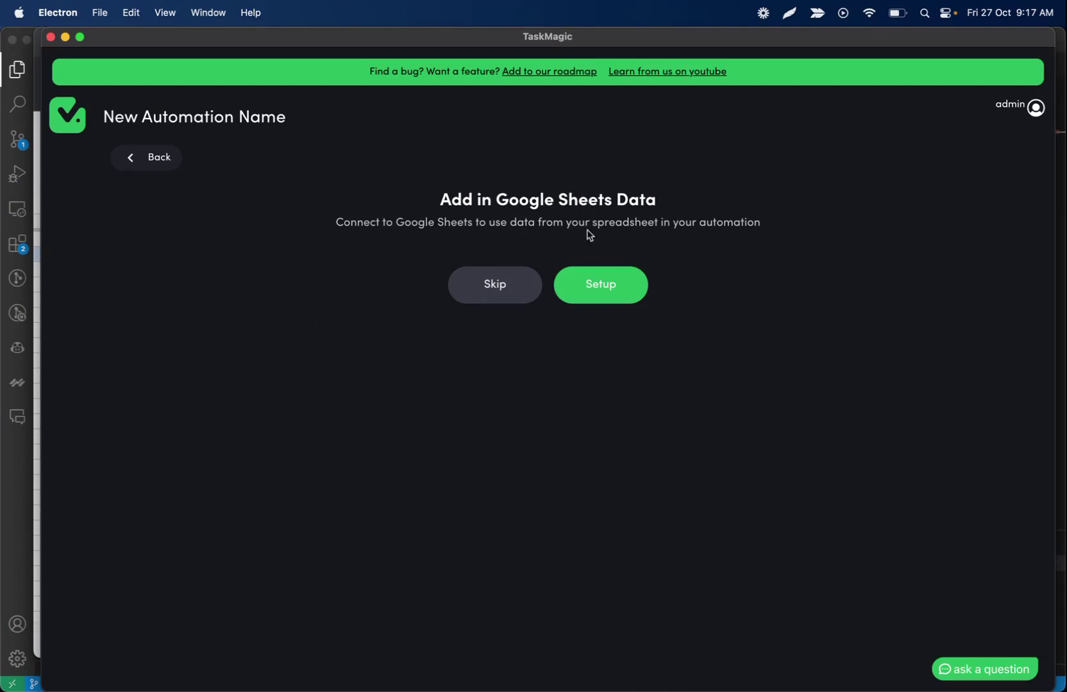
left_click(592, 277)
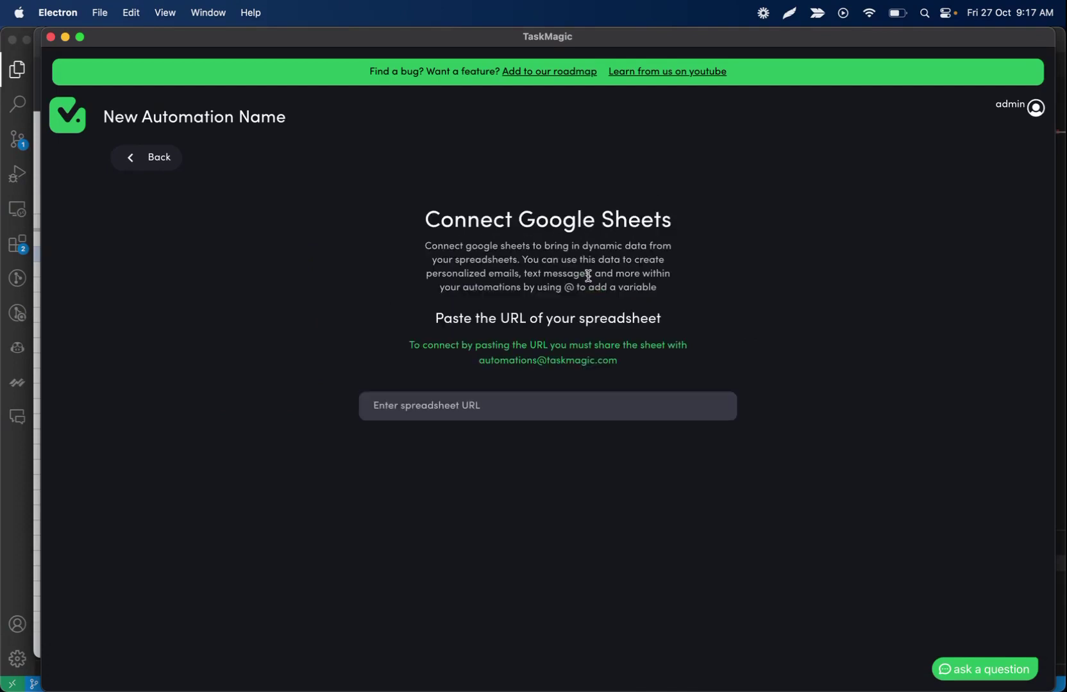
left_click(455, 406)
key("super+v")
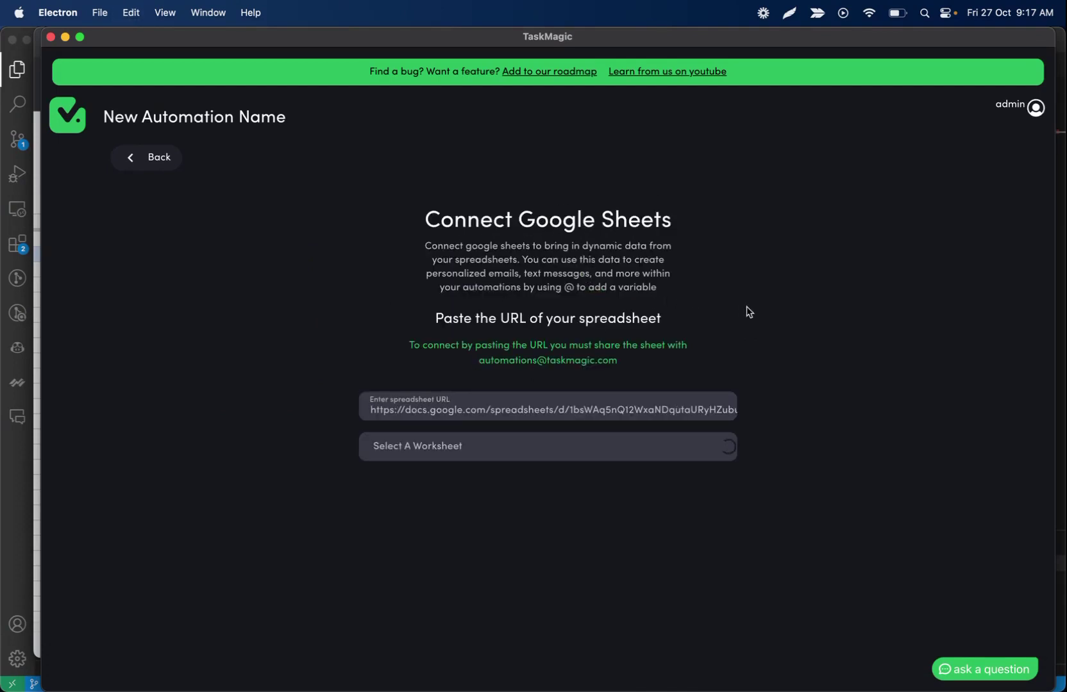
left_click(578, 454)
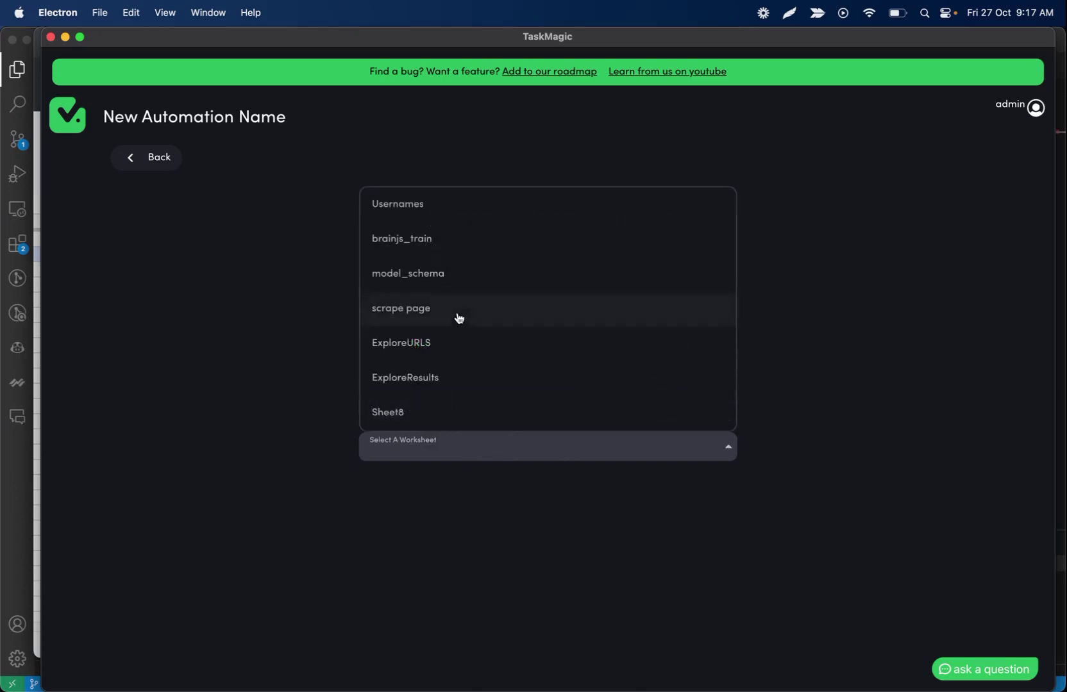
left_click(473, 207)
left_click(499, 644)
left_click(694, 648)
- Accept the sheet headers and loop 10 rows at a time starting at row 2
left_click(683, 591)
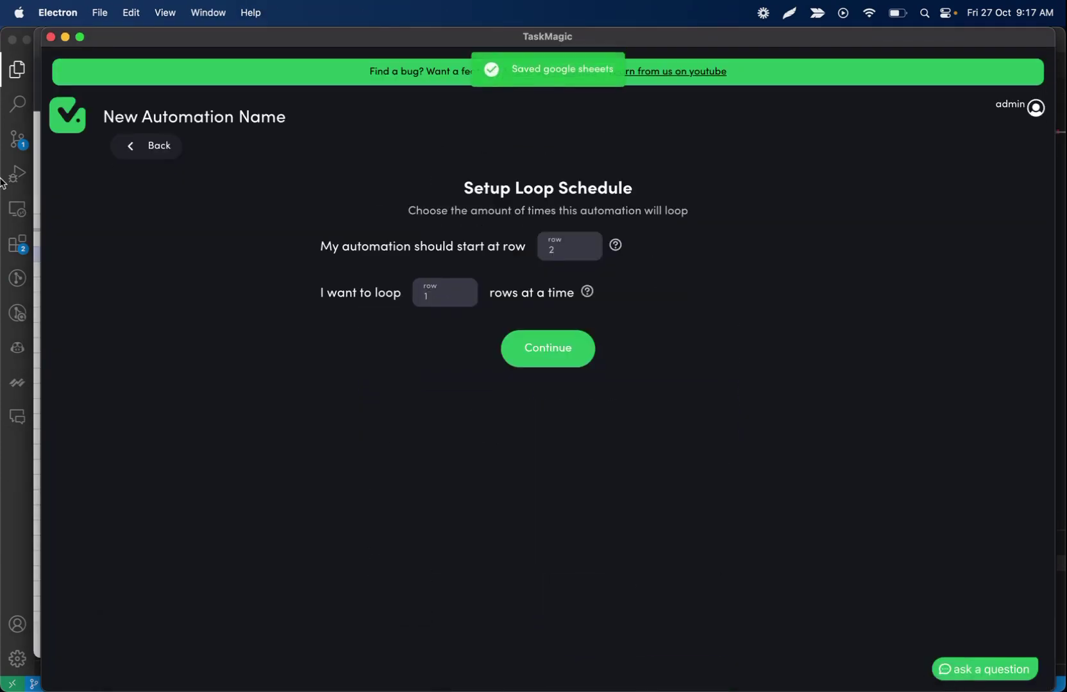
left_click(381, 173)
left_click(454, 291)
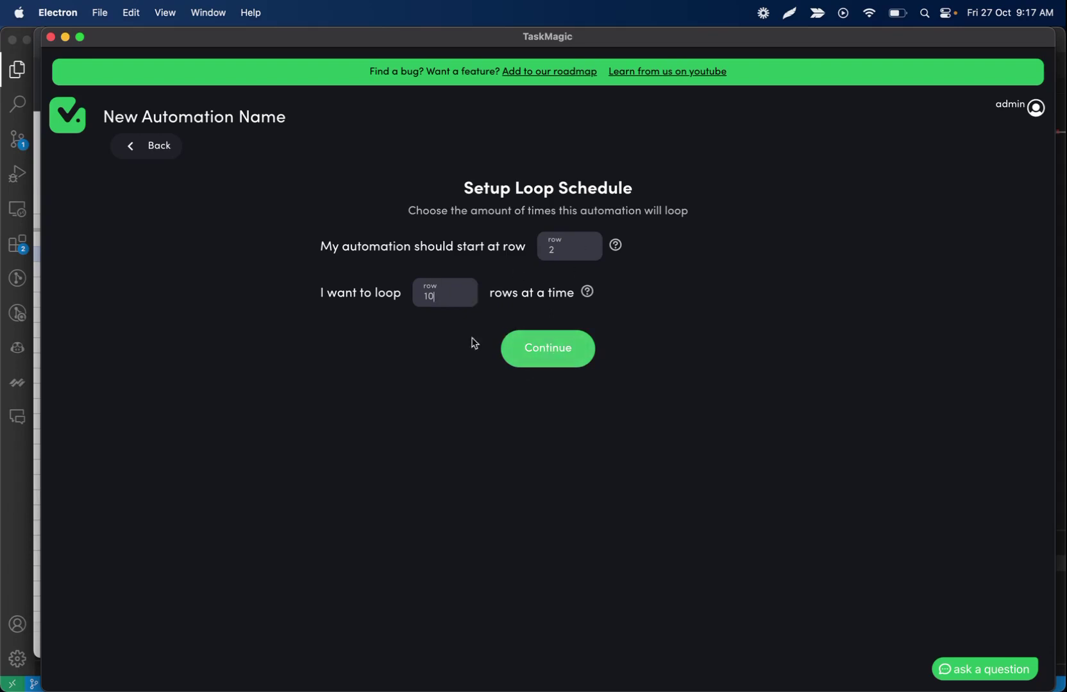
left_click(567, 348)
- Schedule the loop daily at hour 1, America/Los_Angeles timezone
left_click(524, 240)
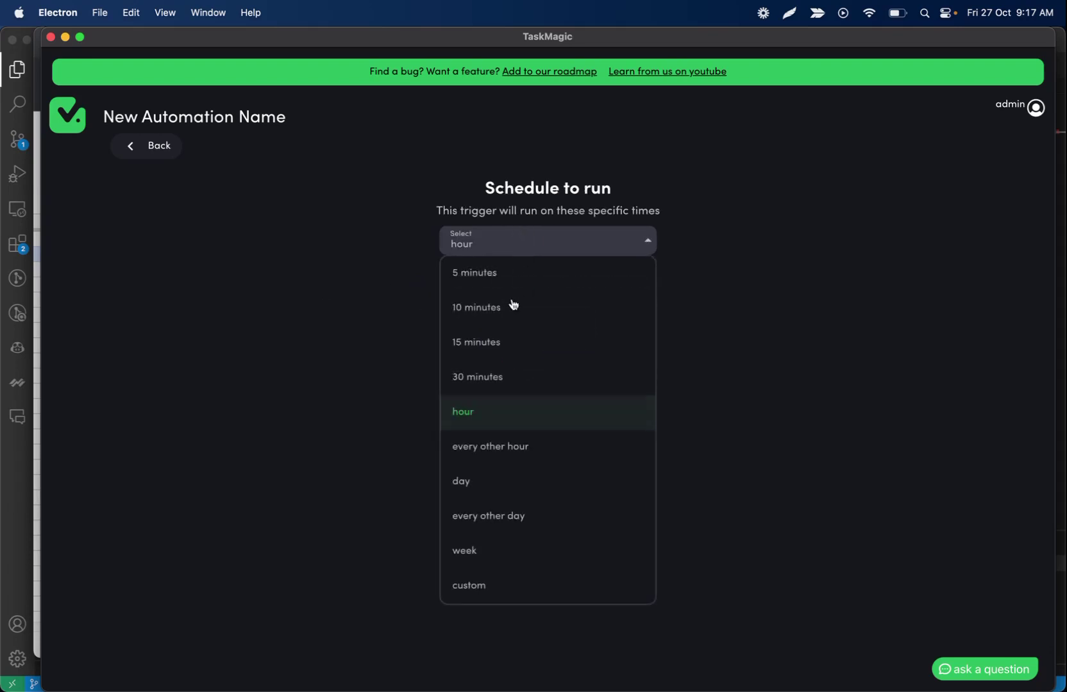
left_click(482, 482)
left_click(512, 280)
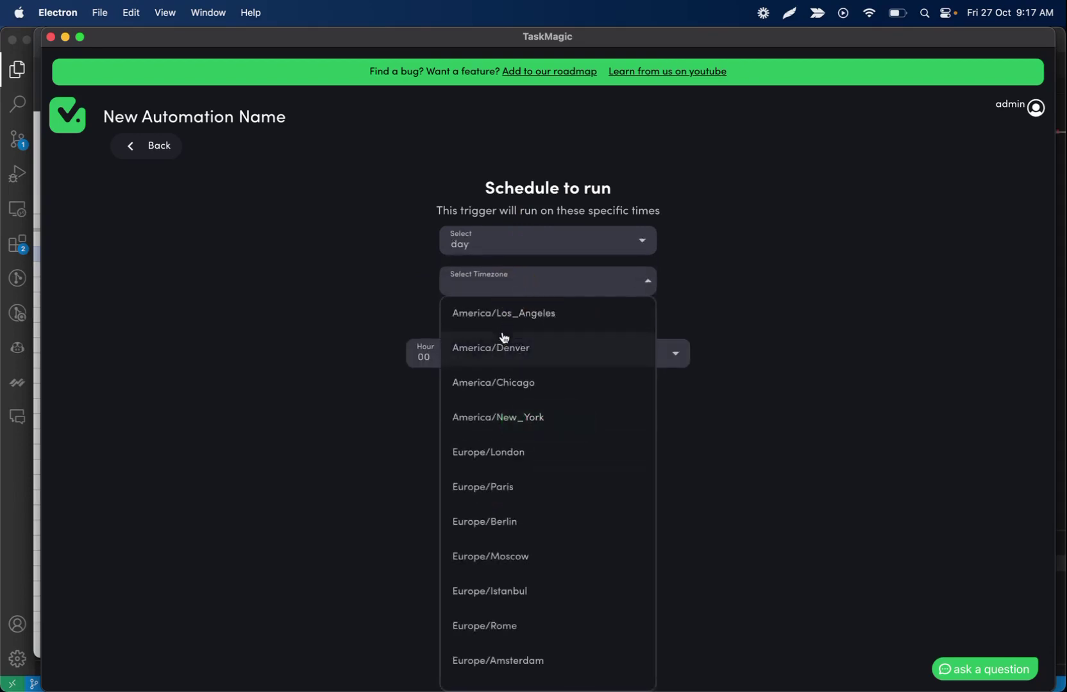
left_click(505, 310)
left_click(437, 366)
left_click(436, 383)
left_click(557, 437)
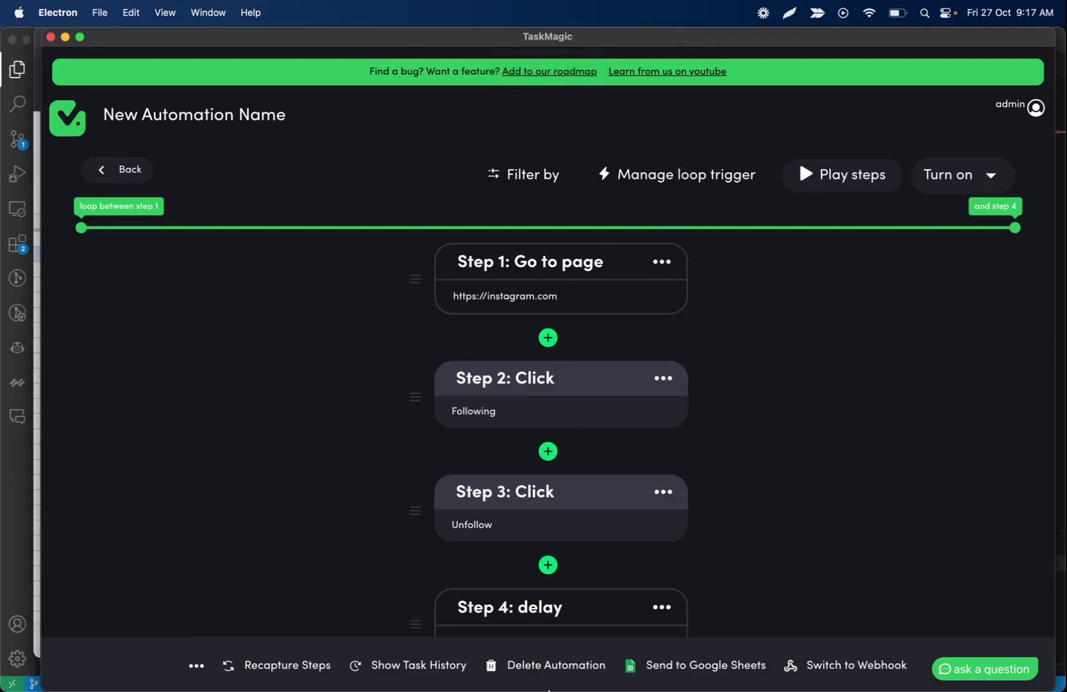
- Review the usernames in column A of the Usernames sheet, leaving A2 selected
left_click(501, 649)
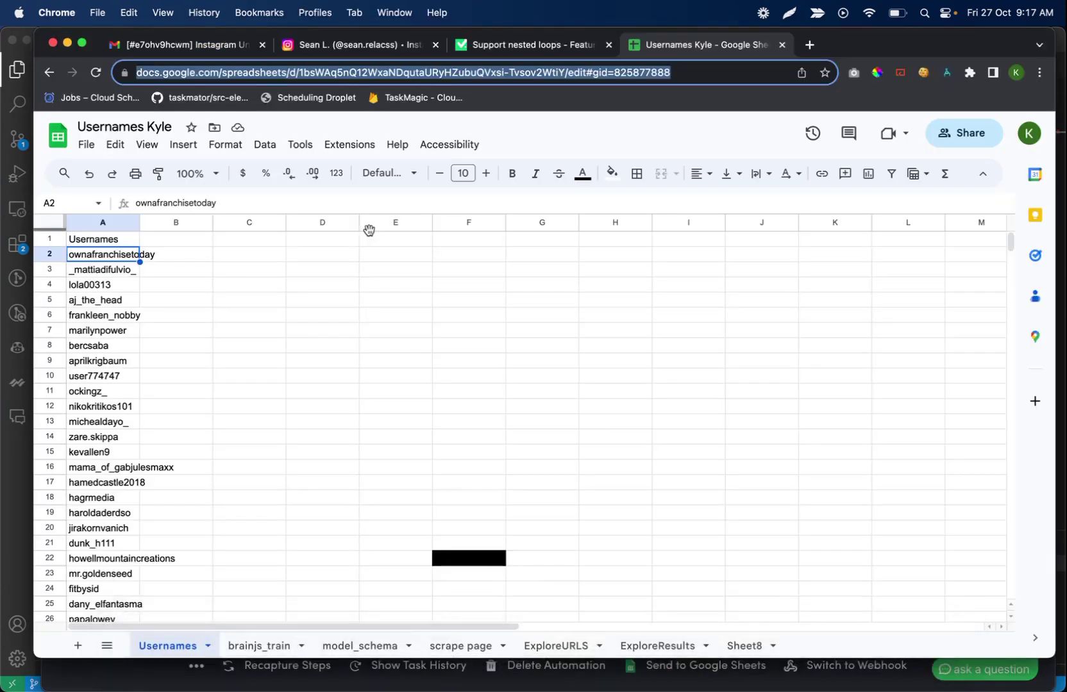
left_click_drag(131, 255, 90, 394)
left_click(121, 255)
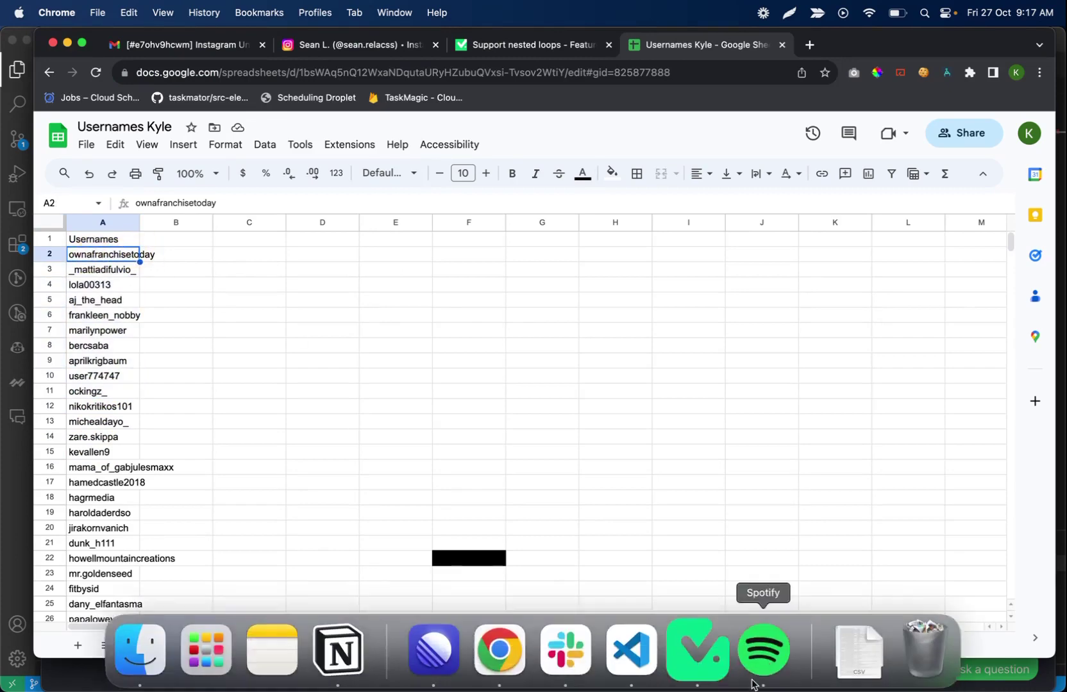
left_click(696, 641)
- Open and cancel Step 1's Go to page editor, then select usernames A2:A11
left_click(548, 299)
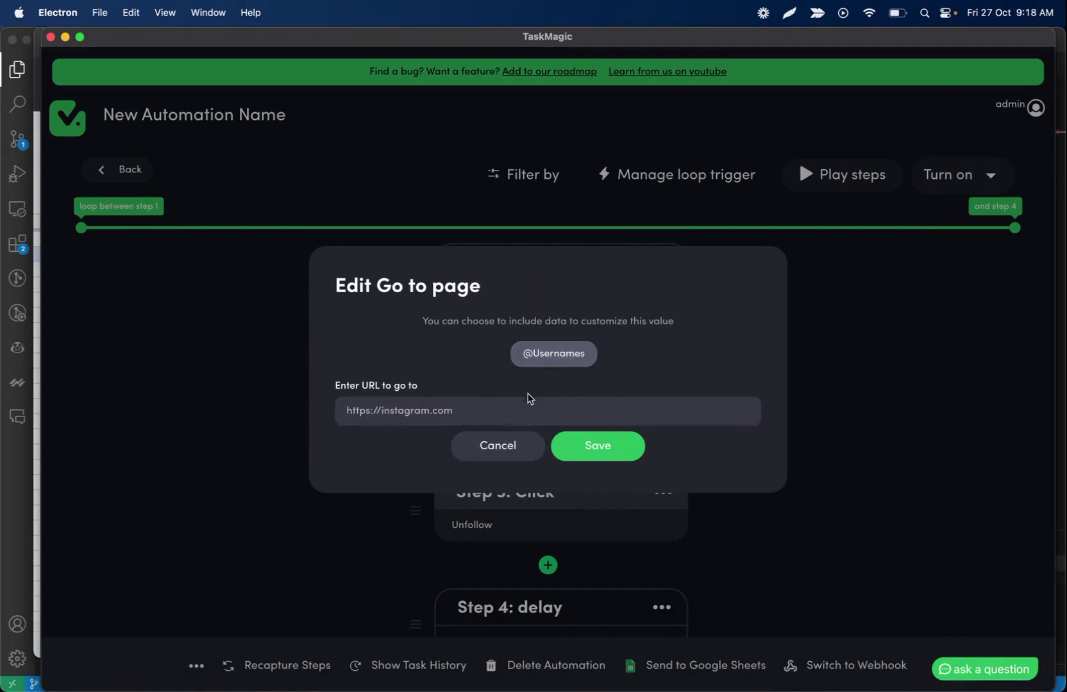
left_click(520, 449)
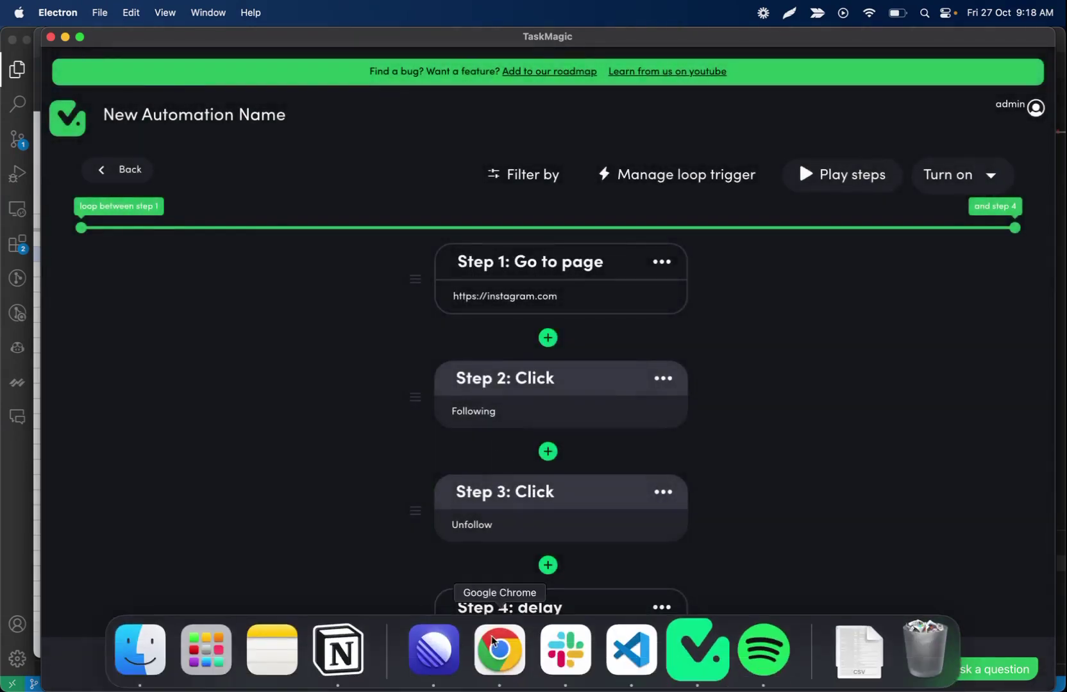
left_click(497, 649)
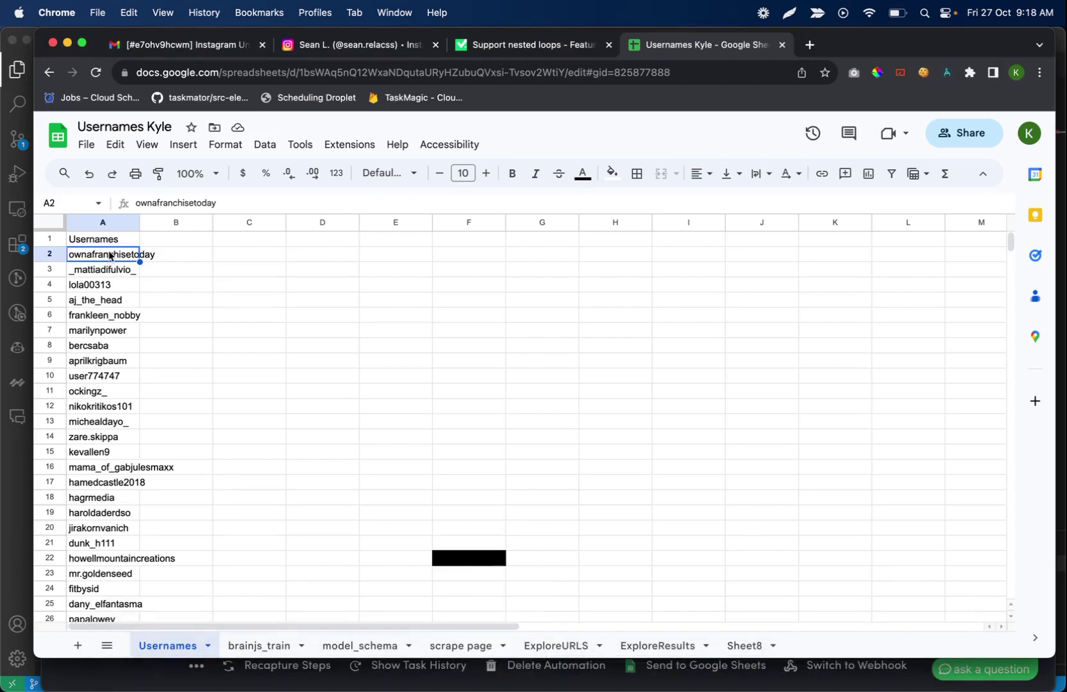
left_click_drag(109, 256, 102, 394)
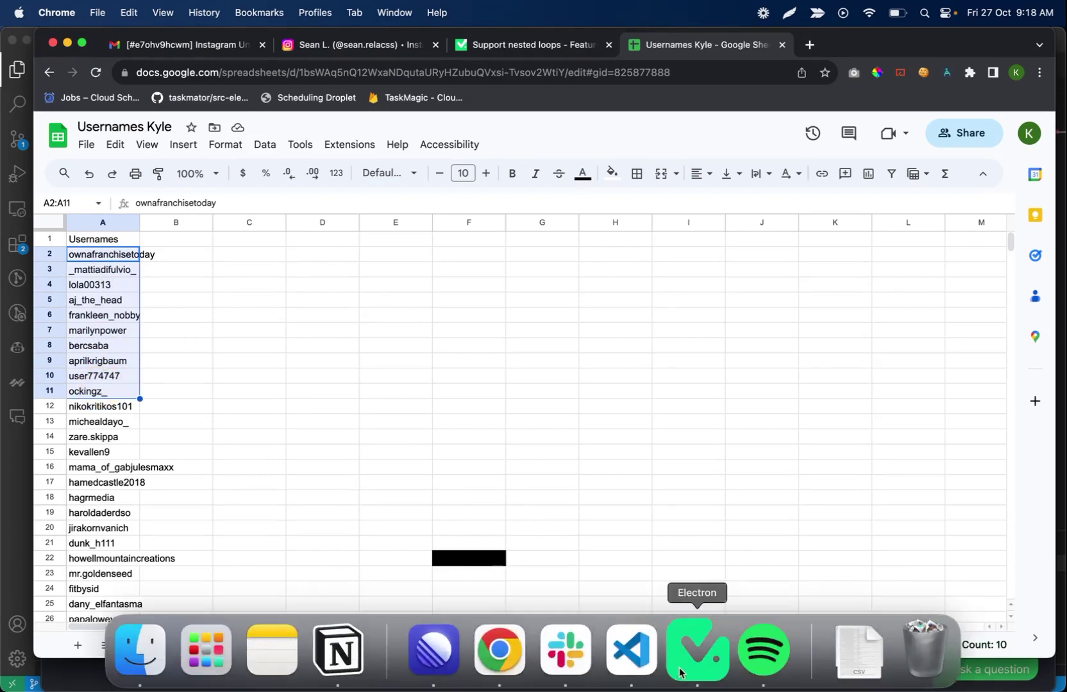
left_click(696, 642)
- Reopen Step 1's Go to page editor and select cell A2 in the Usernames sheet
left_click(544, 300)
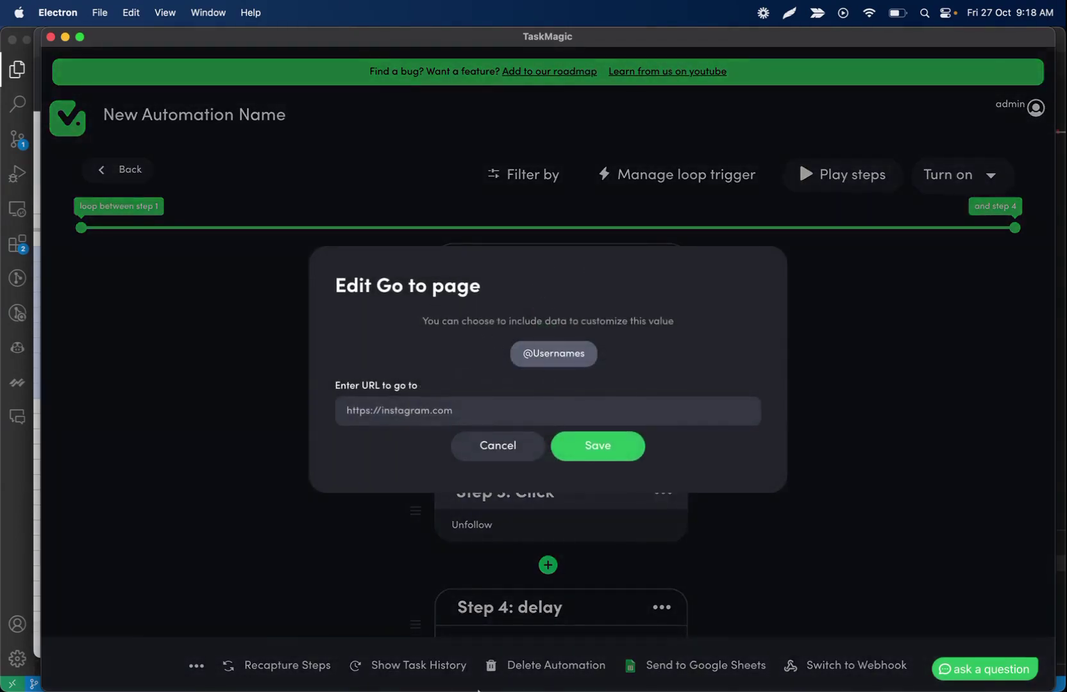
left_click(498, 643)
left_click(97, 259)
left_click(697, 645)
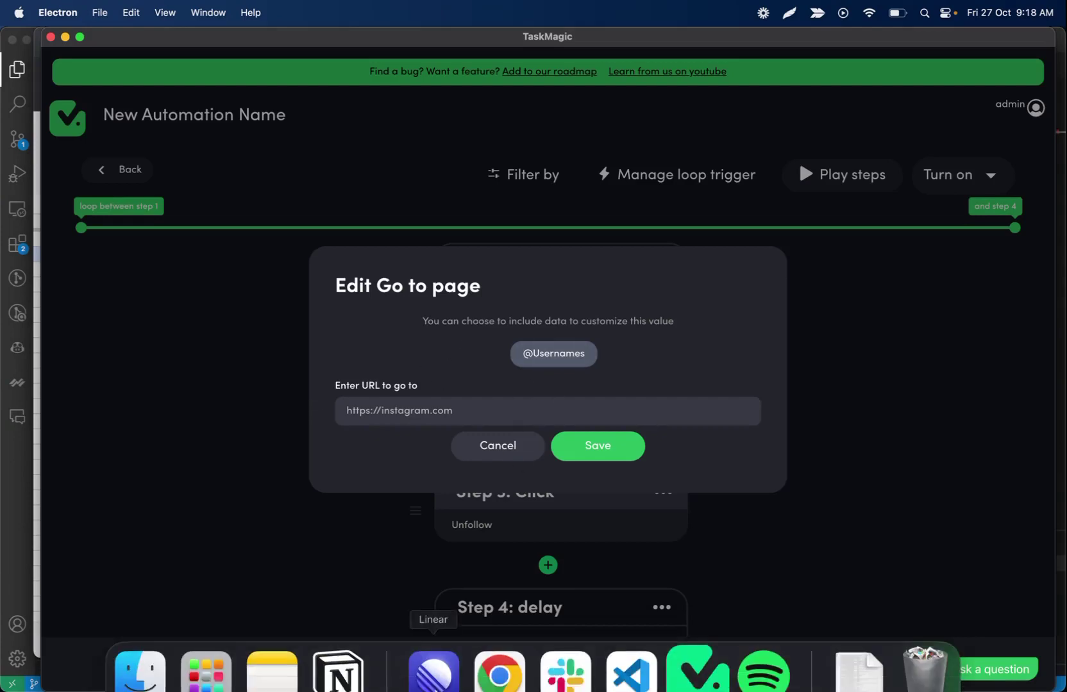
- Select usernames A2 through A15, then close the Go to page editor unchanged
left_click(497, 646)
key("Down")
left_click_drag(107, 257, 79, 452)
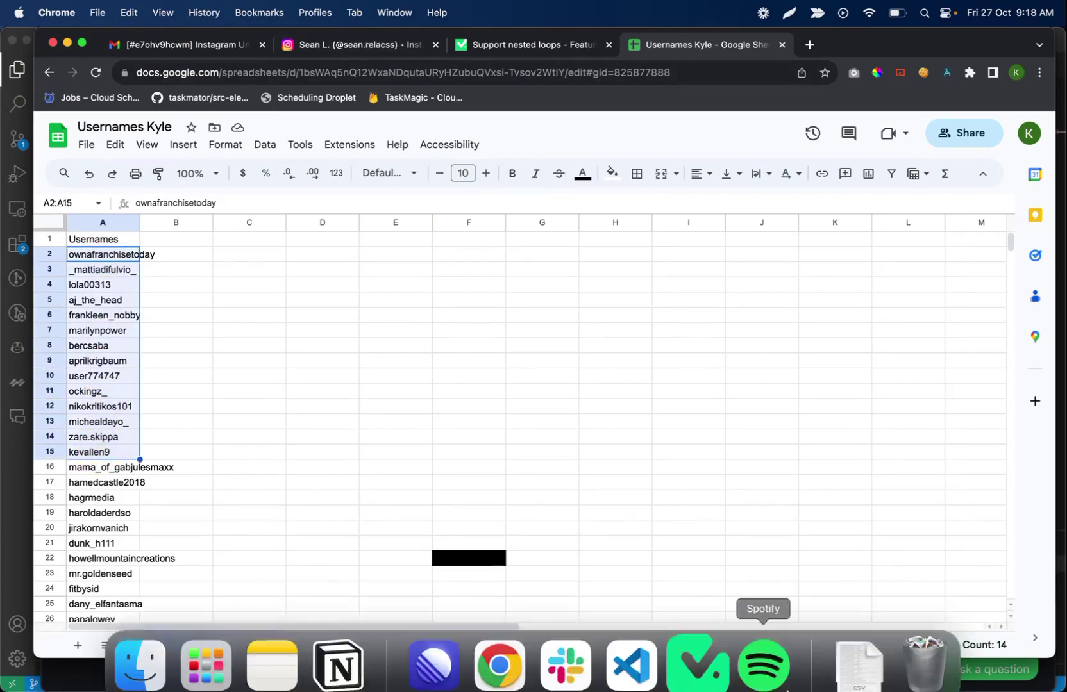
left_click(695, 651)
left_click(503, 444)
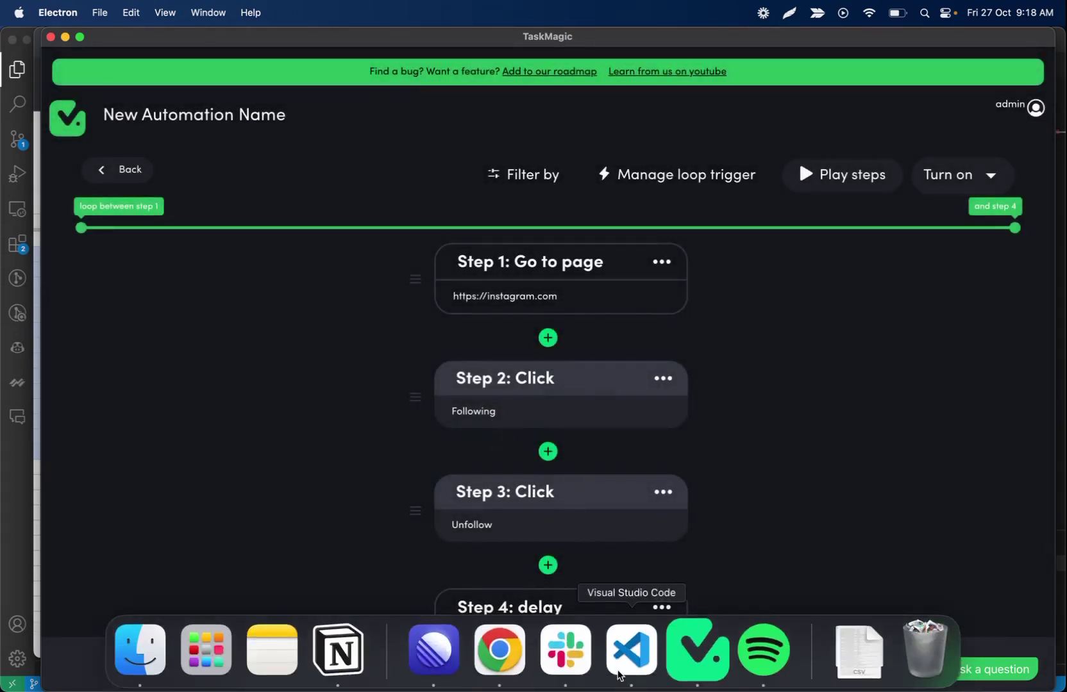
left_click(497, 649)
- Go to the Instagram home feed, search for 'joel', then return home
left_click(361, 51)
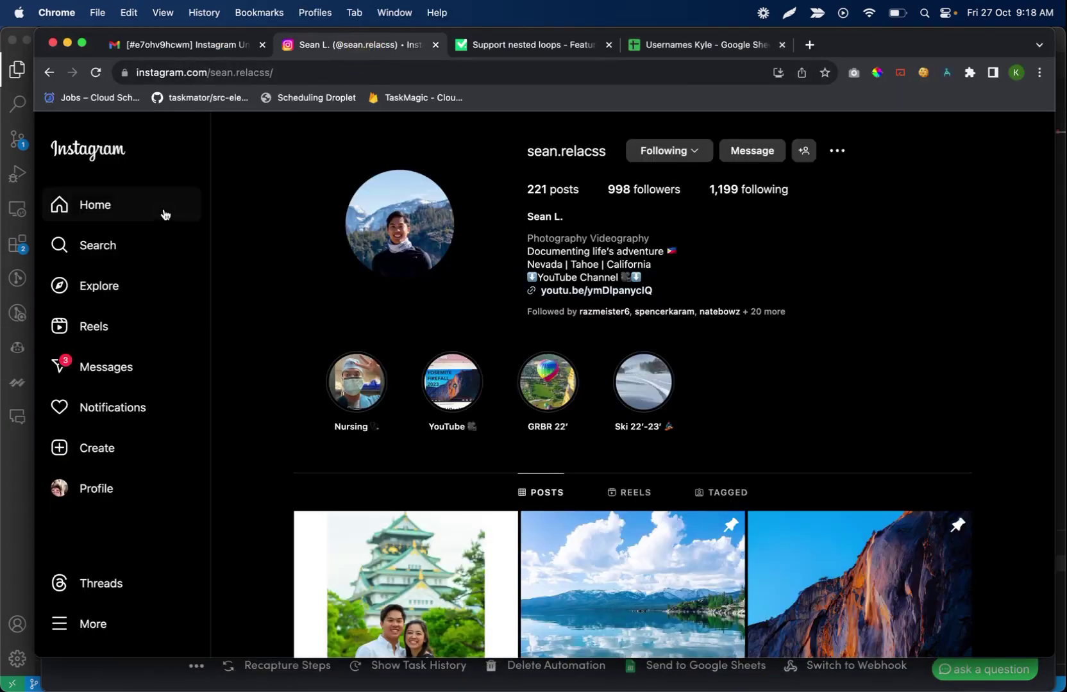
left_click(117, 206)
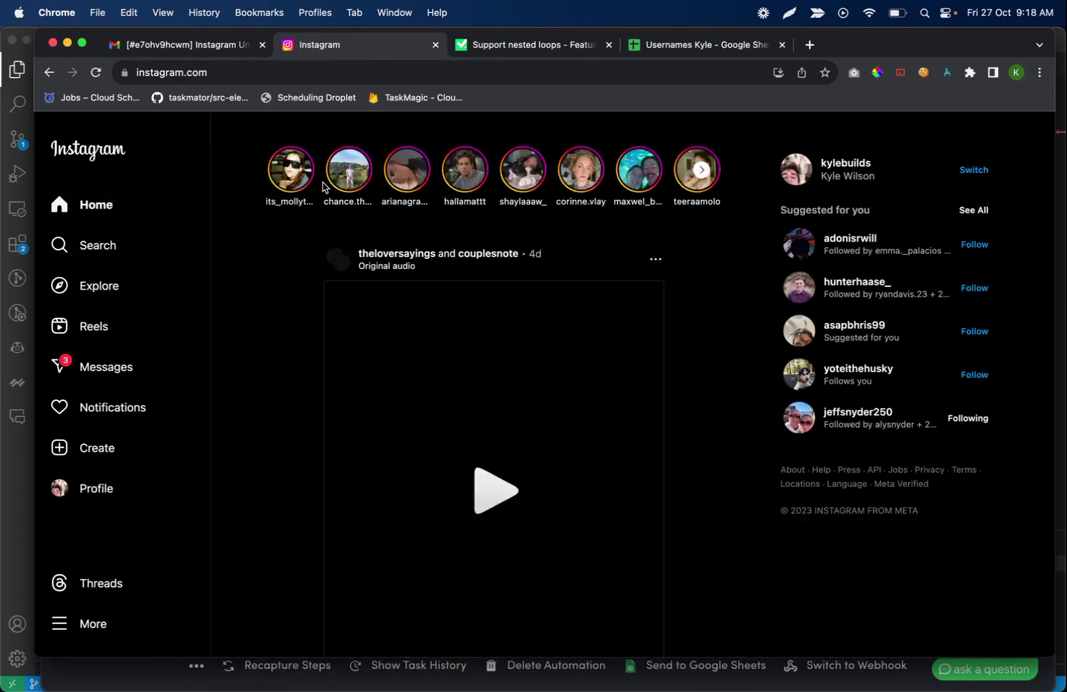
left_click(103, 248)
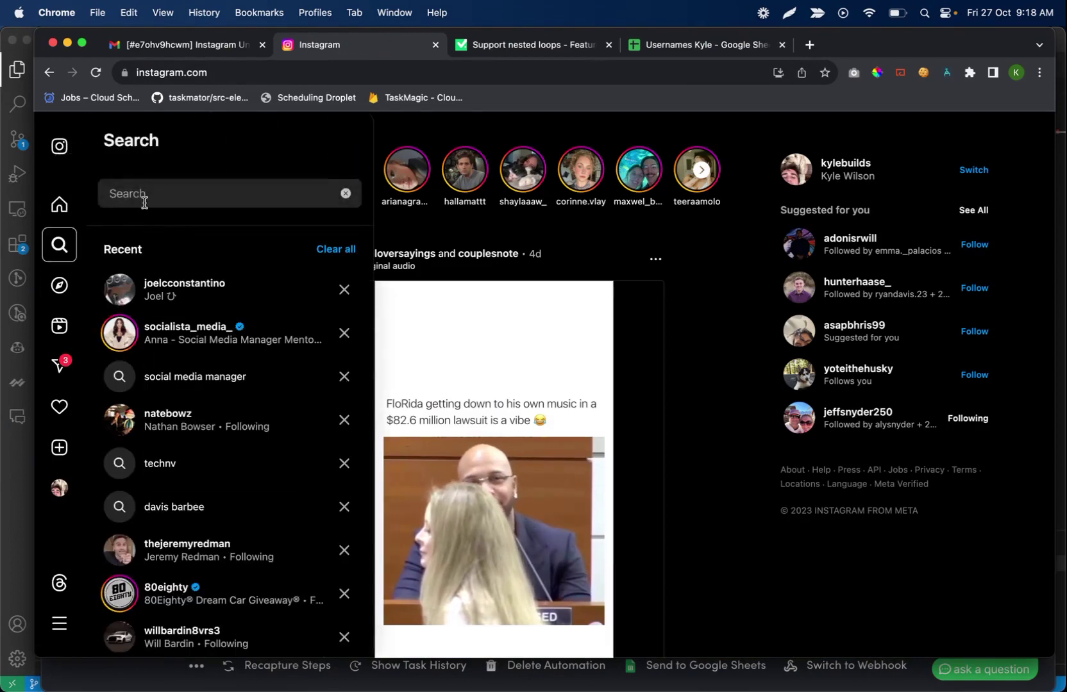
type("joel")
left_click(156, 238)
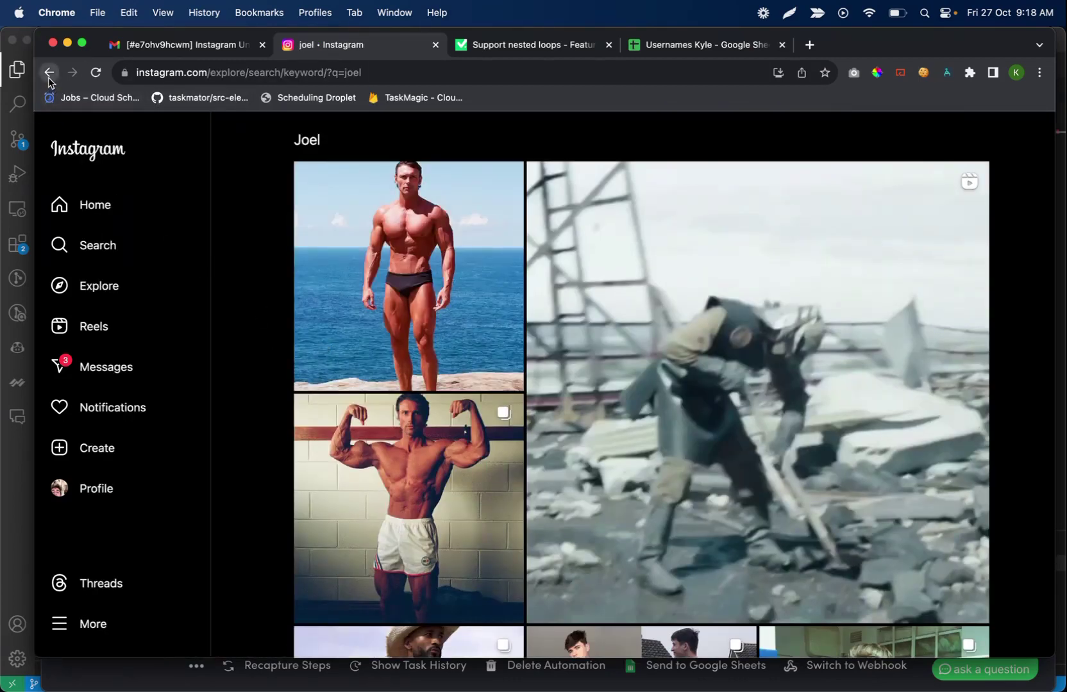
left_click(48, 75)
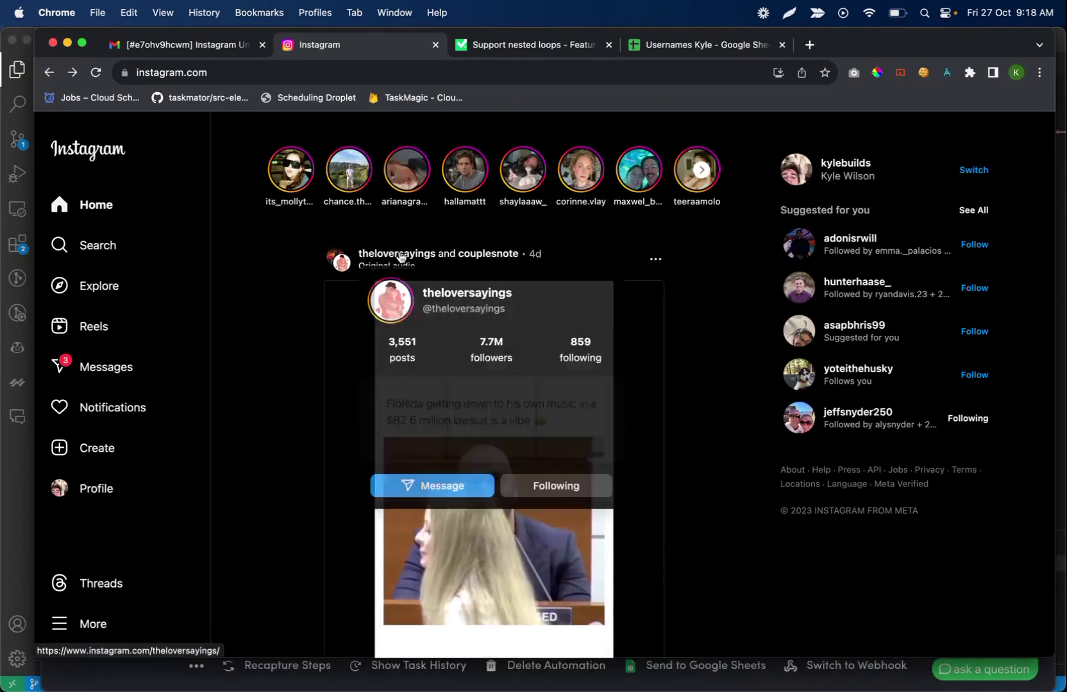
- Open the theloversayings profile and highlight theloversayings/ in its address
left_click(397, 256)
left_click(250, 71)
left_click(351, 76)
double_click(350, 75)
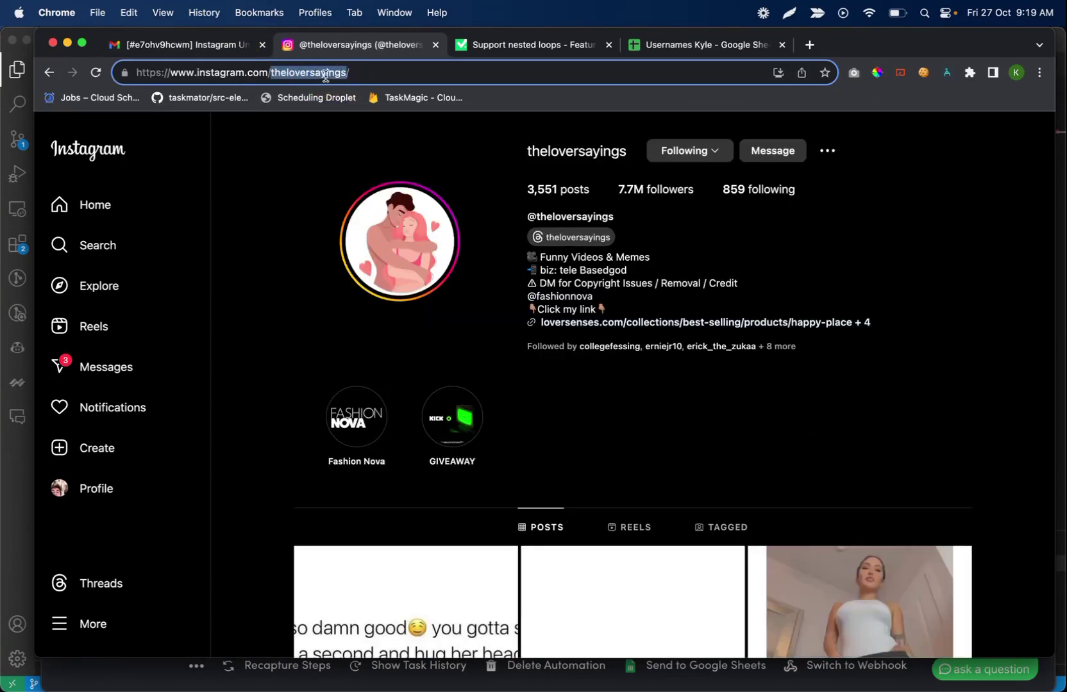
left_click_drag(378, 73, 268, 72)
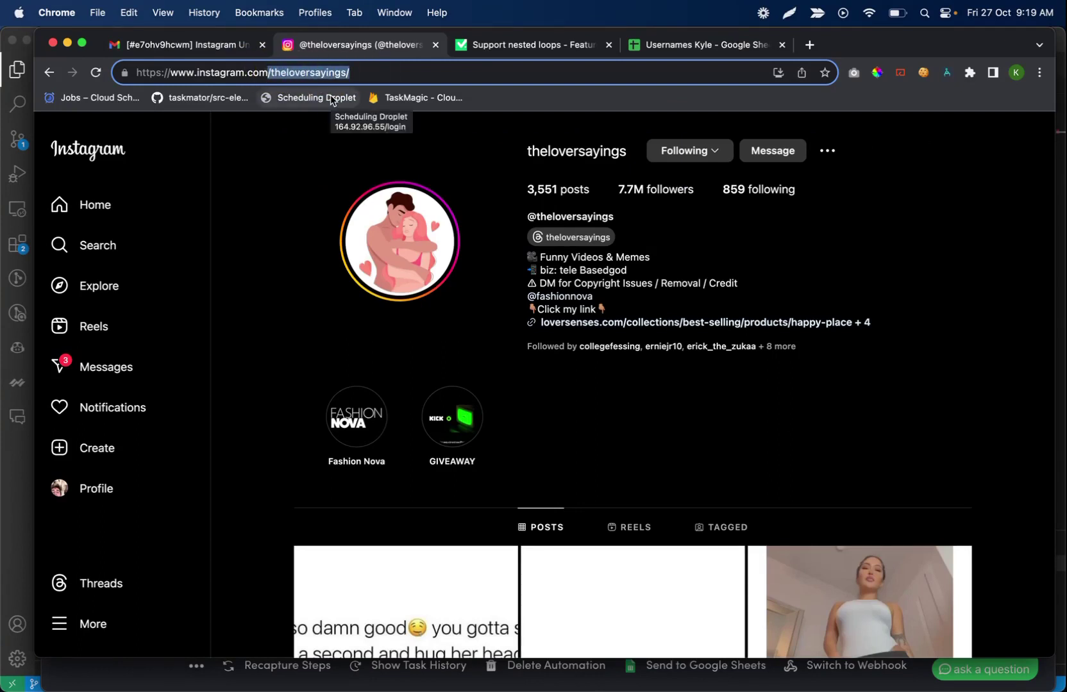
left_click(674, 55)
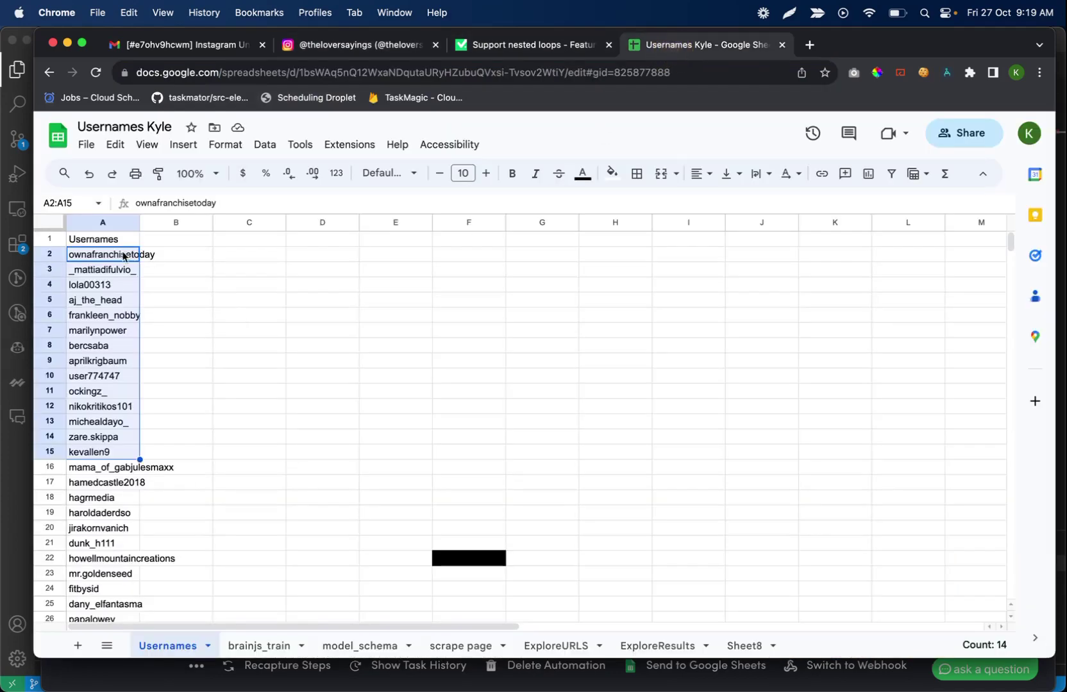
left_click_drag(123, 256, 105, 486)
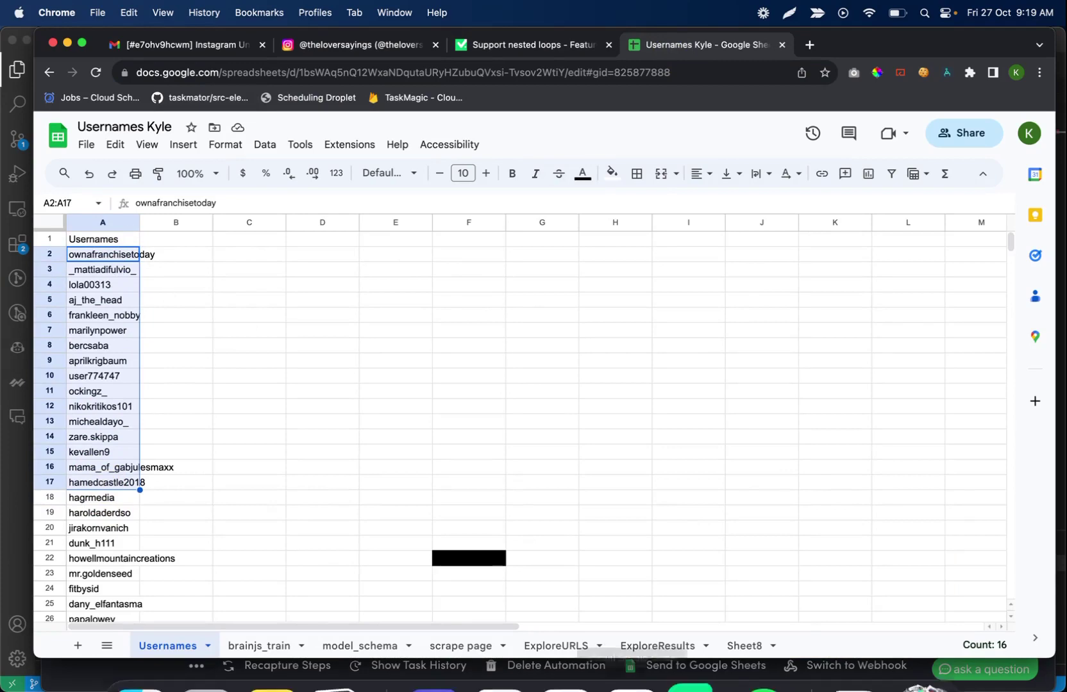
left_click(695, 648)
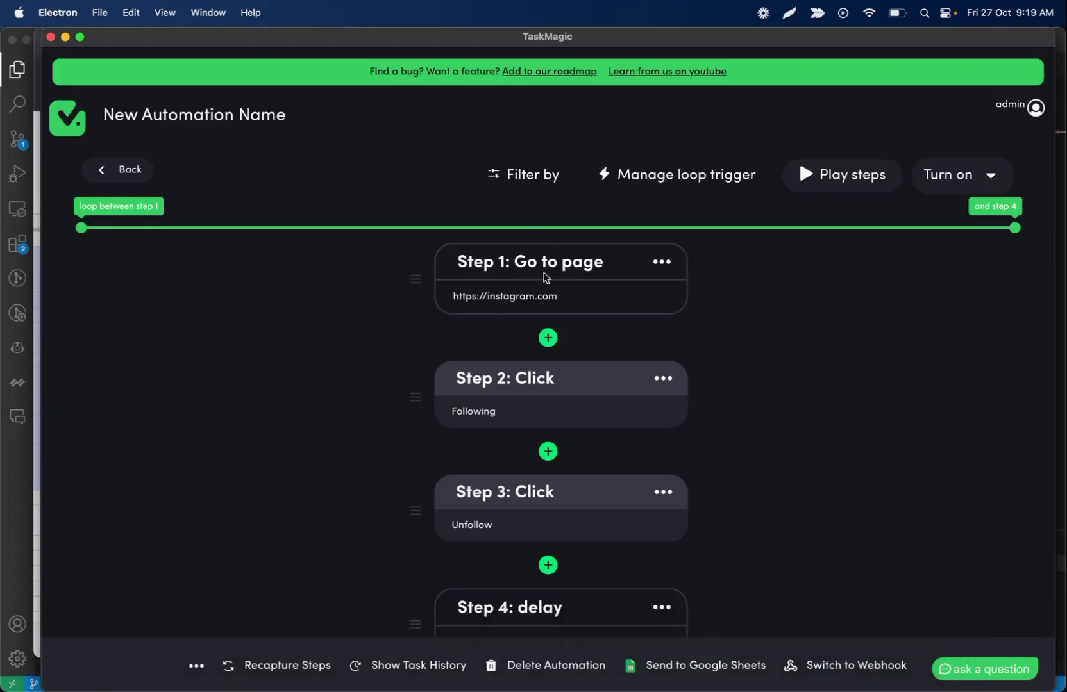
left_click(539, 295)
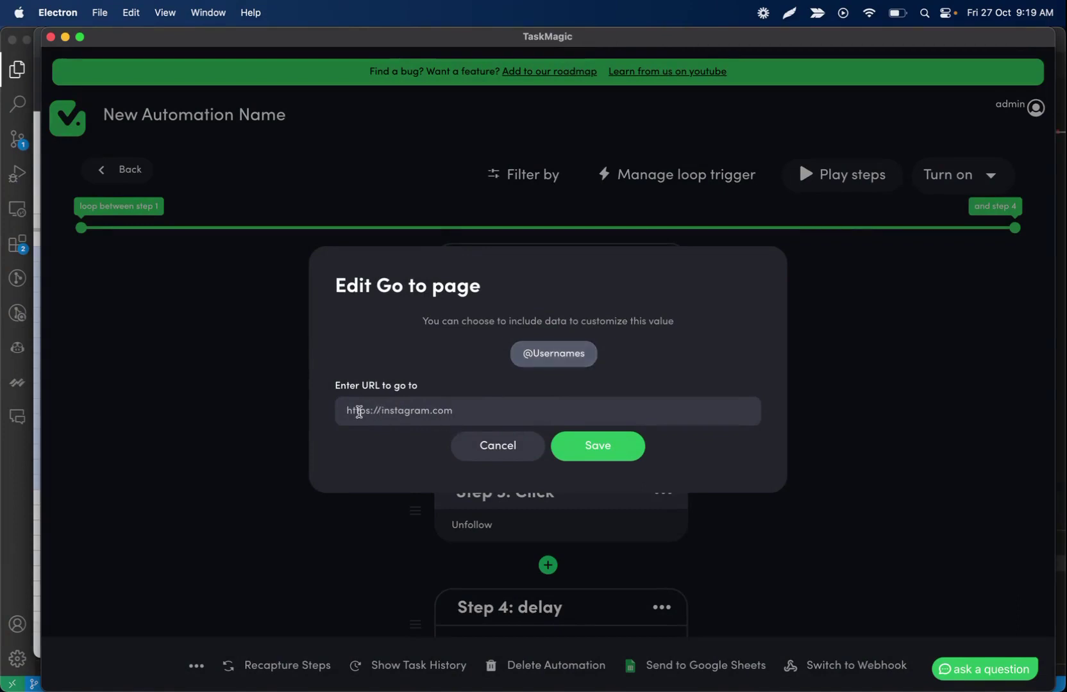
left_click(469, 409)
left_click(567, 355)
left_click(605, 462)
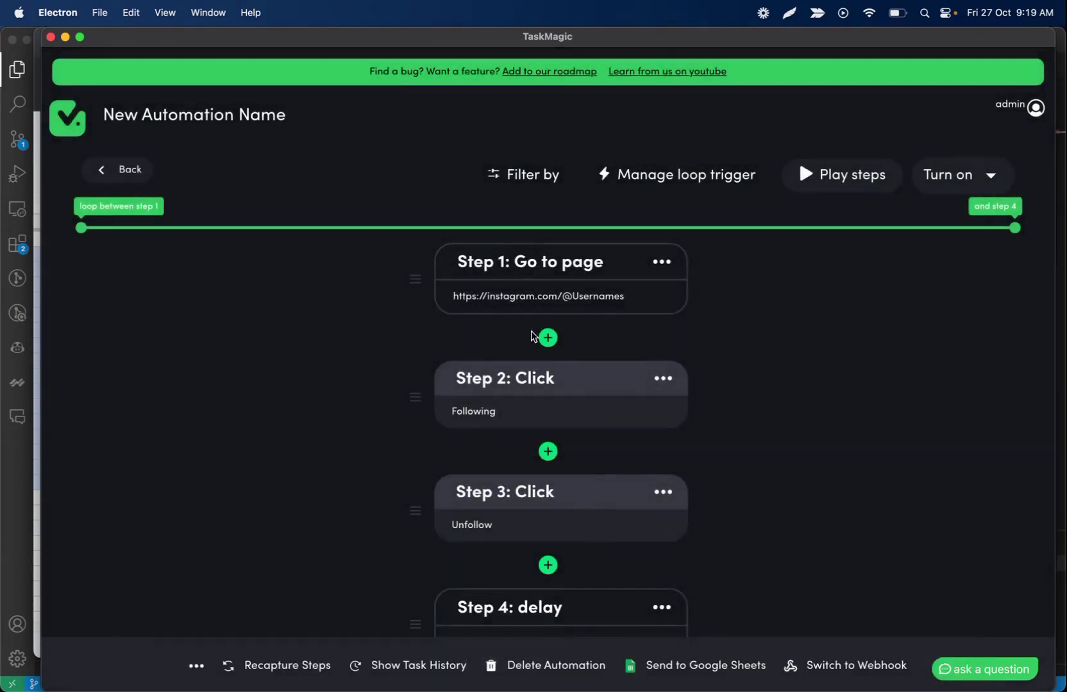
- Select the Instagram profile's web address in Chrome, then return to the Usernames Kyle spreadsheet
mouse_move(470, 674)
left_click(495, 648)
left_click(378, 47)
left_click(386, 72)
left_click_drag(387, 72, 126, 71)
left_click(691, 46)
left_click(114, 255)
left_click(136, 203)
type("https")
type("://instagram")
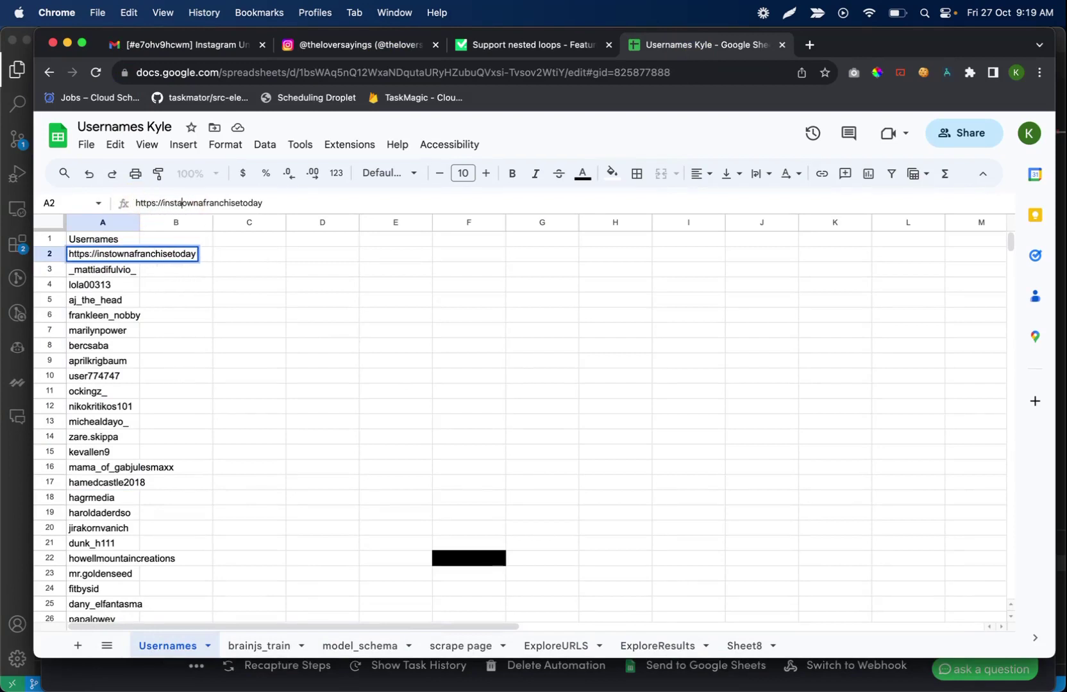
type(".com")
key("Return")
mouse_move(863, 667)
left_click(132, 255)
left_click(223, 202)
type("/")
key("Return")
left_click(712, 665)
left_click(584, 291)
double_click(459, 410)
key("BackSpace")
key("super+a")
key("BackSpace")
left_click(553, 354)
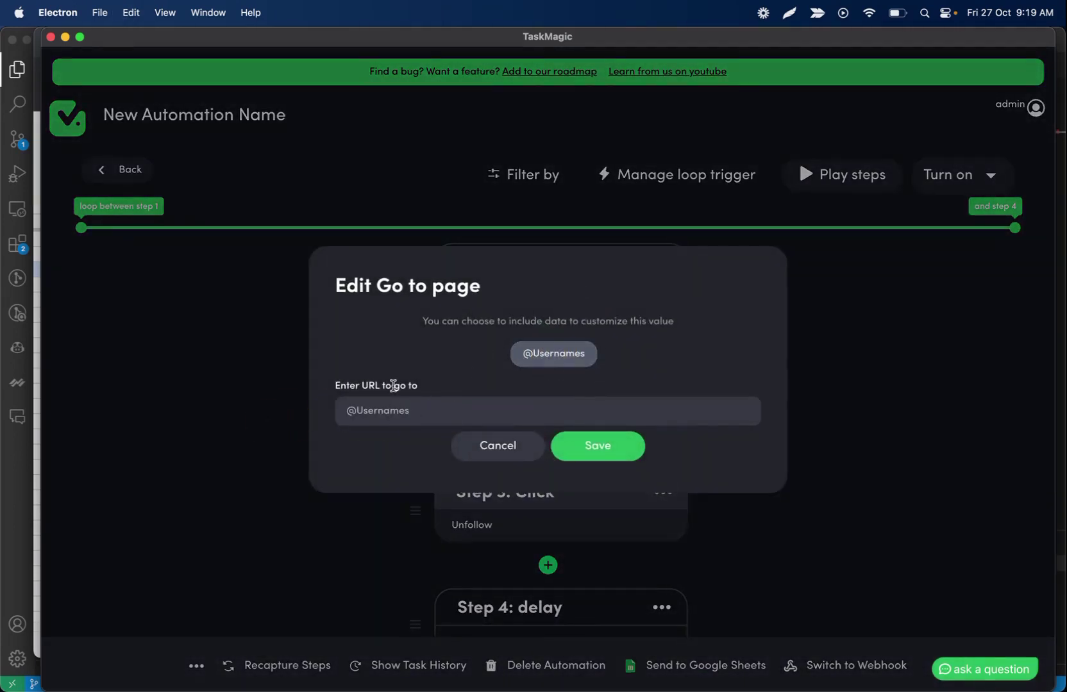
left_click(521, 446)
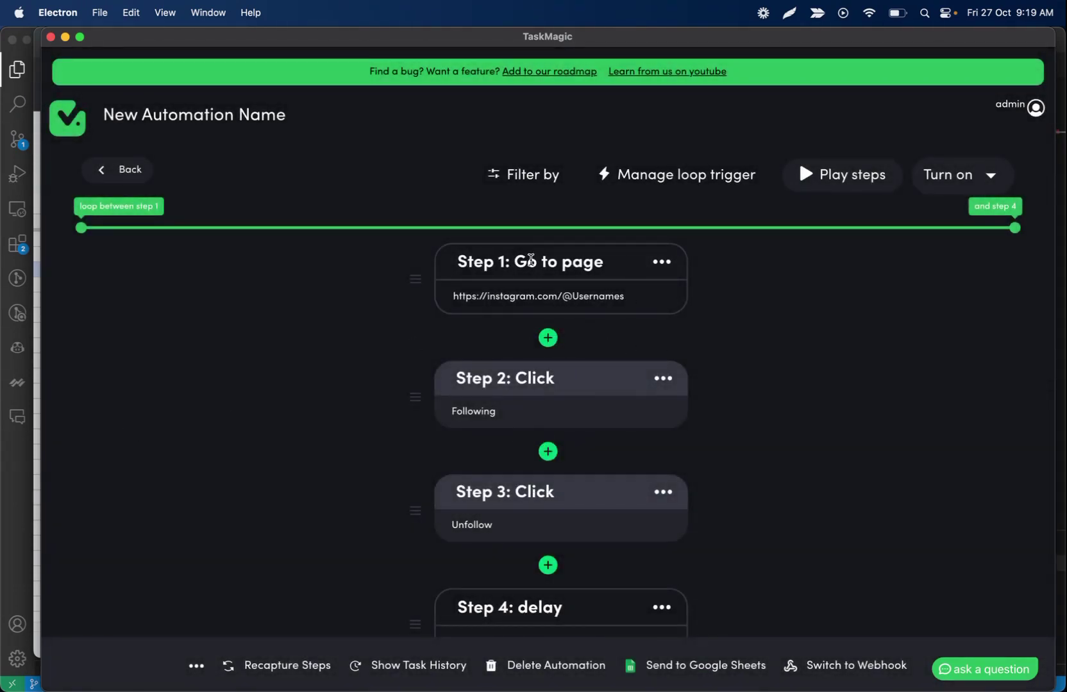
- Review the loop trigger's schedule (row 2, 10 rows) and return to the automation's step list
left_click(659, 174)
left_click(643, 308)
left_click(338, 309)
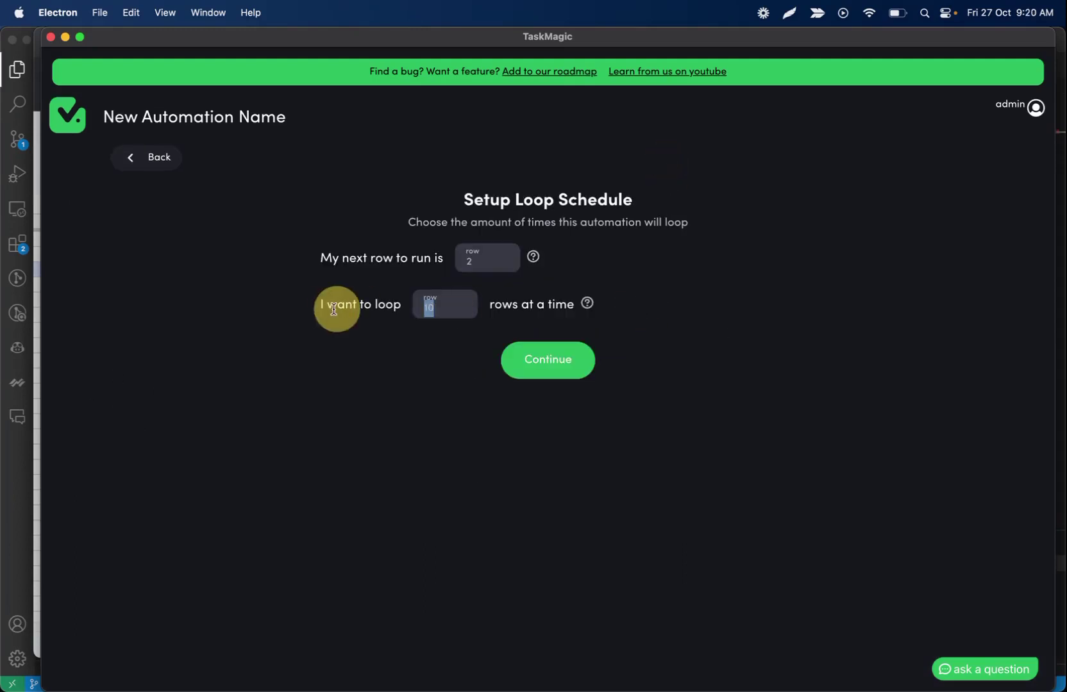
left_click(168, 163)
left_click(157, 159)
scroll(529, 379, "down", 1)
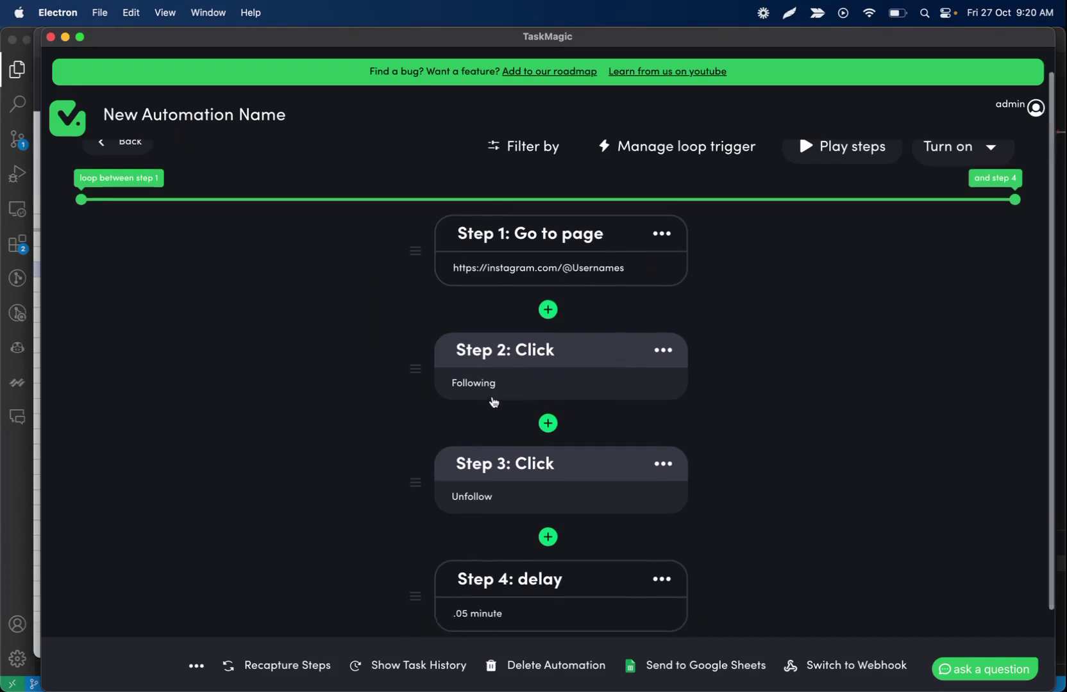
scroll(476, 380, "down", 3)
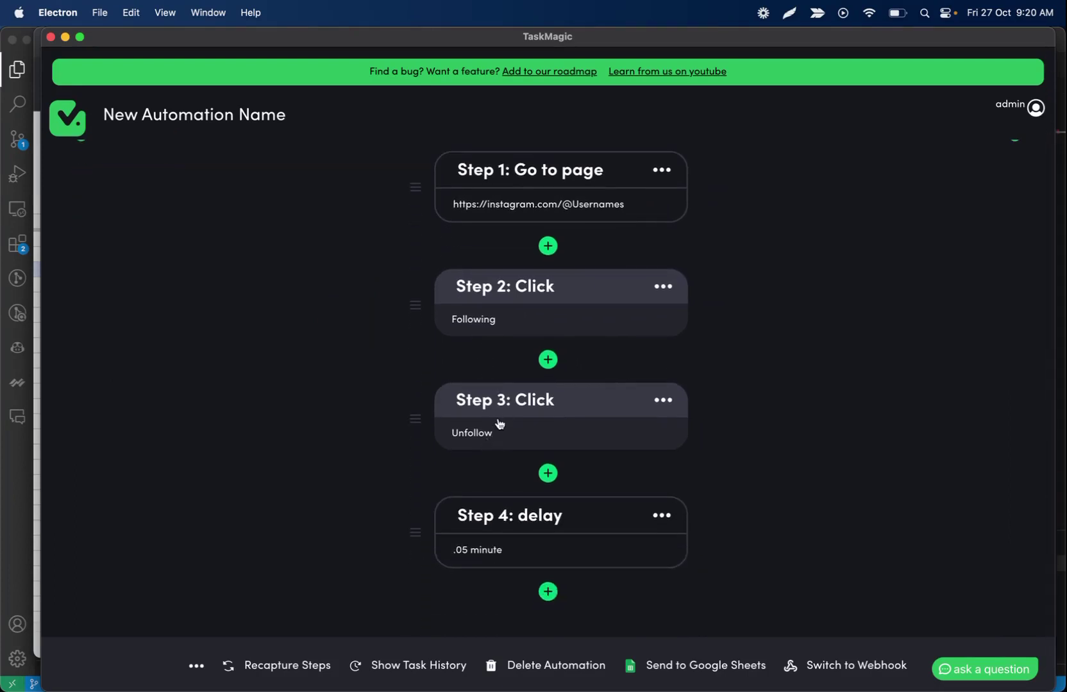
scroll(529, 312, "up", 4)
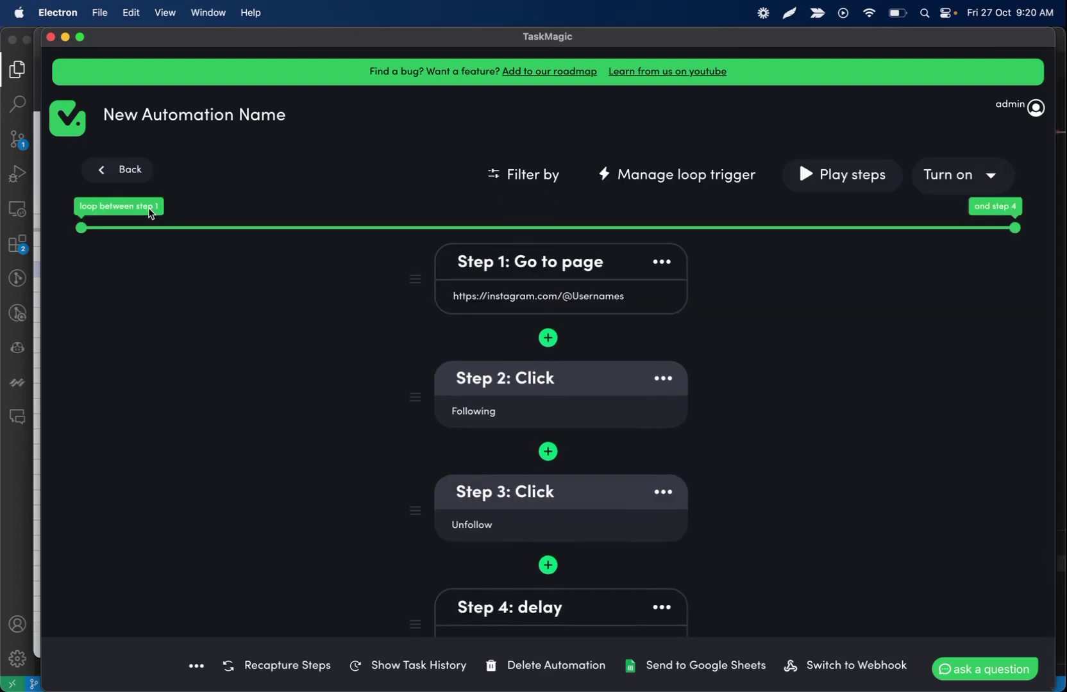